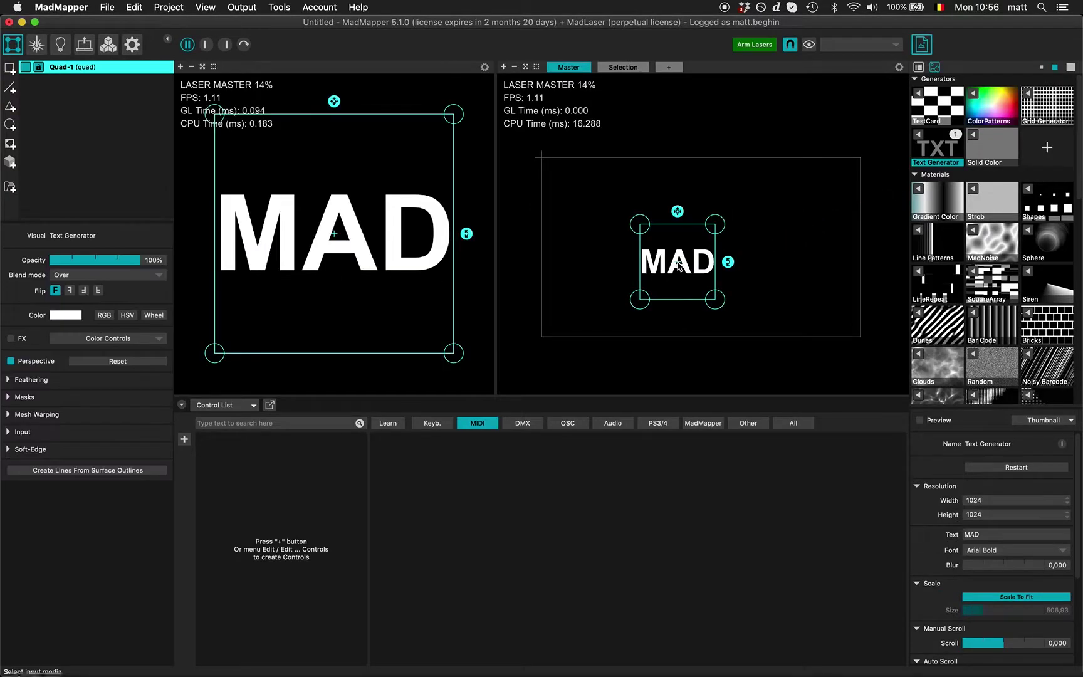
Move and enlarge the MAD quad, then add a Laser Output placed right of Video-Output-1.
{"action": "left_click_drag", "start_coordinate": [701, 202], "coordinate": [702, 179]}
{"action": "scroll", "coordinate": [702, 179], "scroll_direction": "down", "scroll_amount": 3}
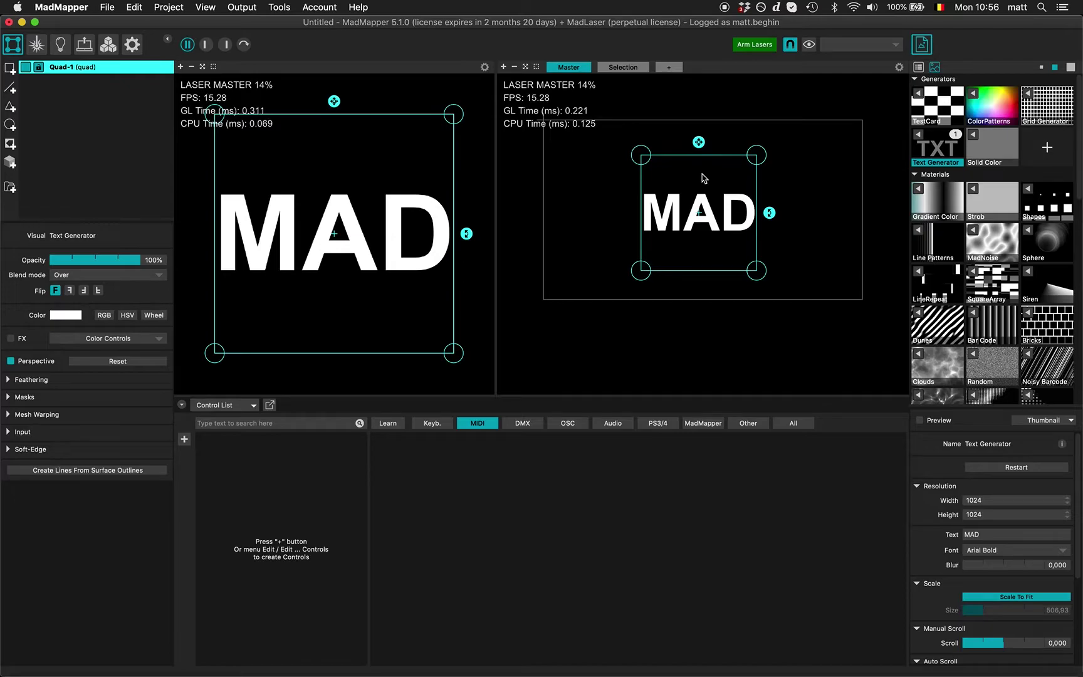
{"action": "left_click", "coordinate": [85, 45]}
{"action": "left_click", "coordinate": [12, 85]}
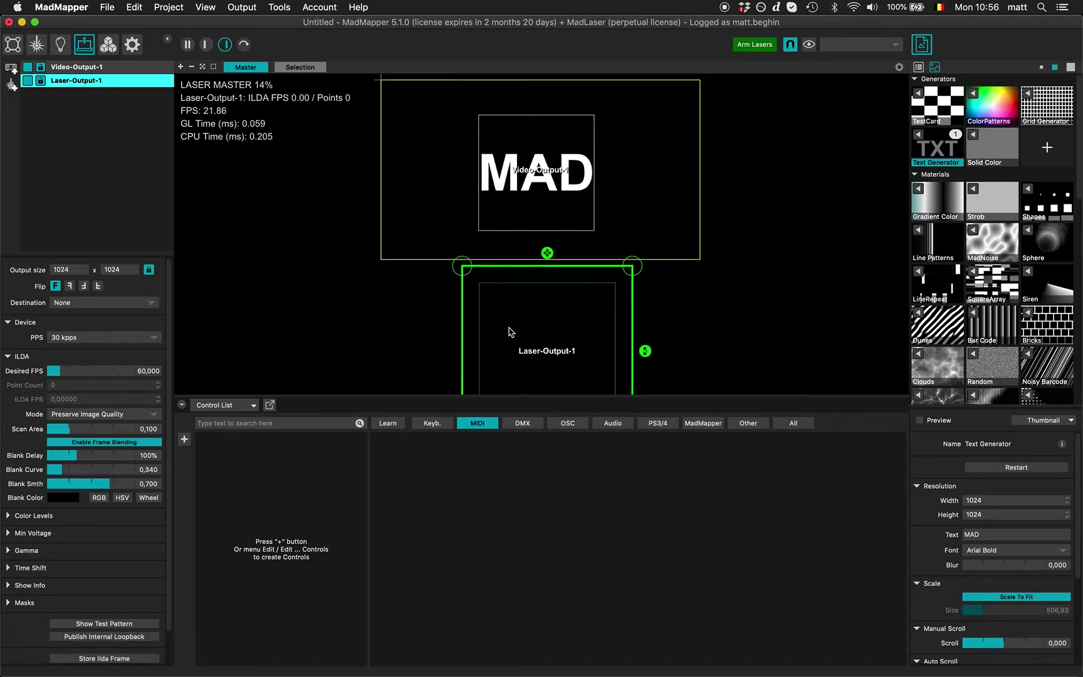
{"action": "left_click_drag", "start_coordinate": [496, 331], "coordinate": [788, 150]}
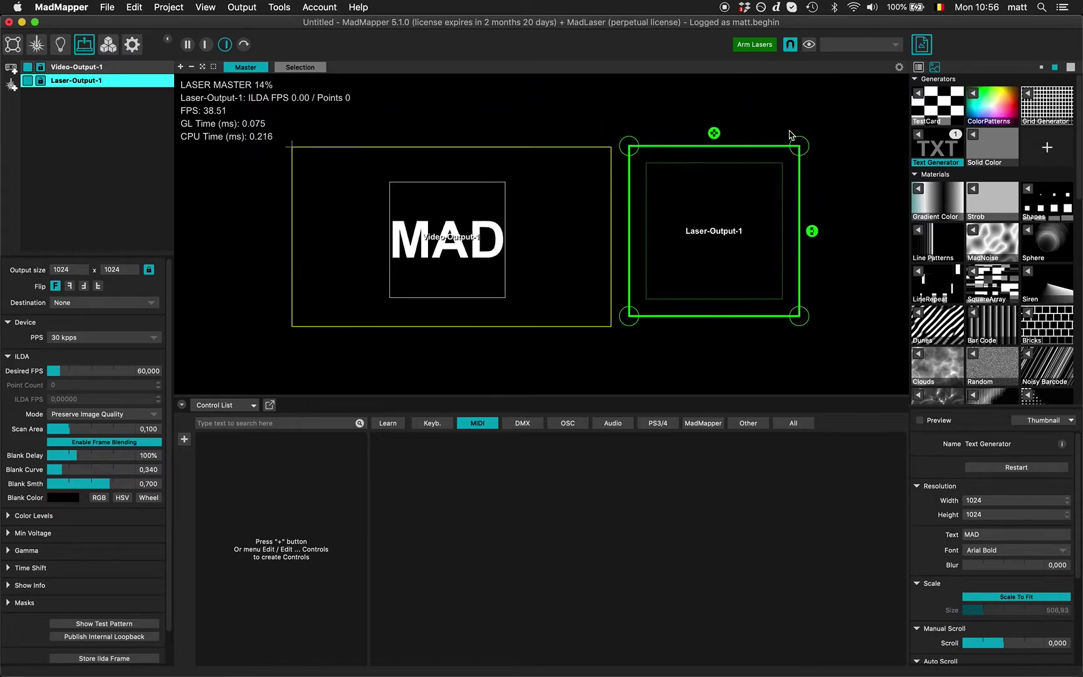
Add a Laser Text surface showing MAD with the output preview at full width.
{"action": "left_click", "coordinate": [36, 46]}
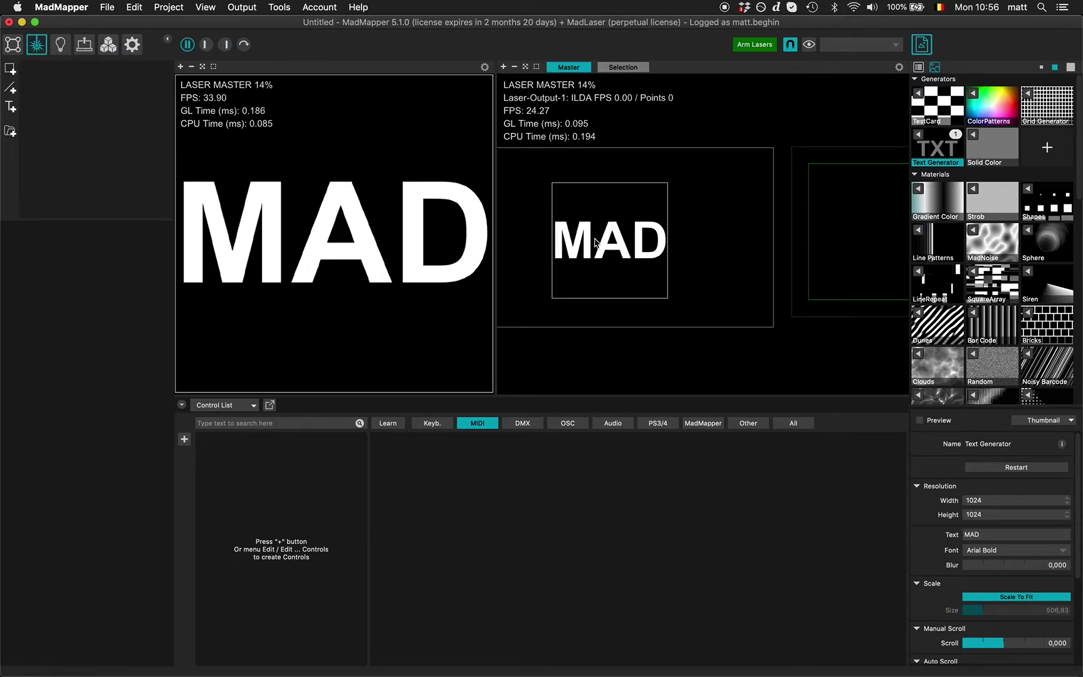
{"action": "left_click", "coordinate": [224, 51]}
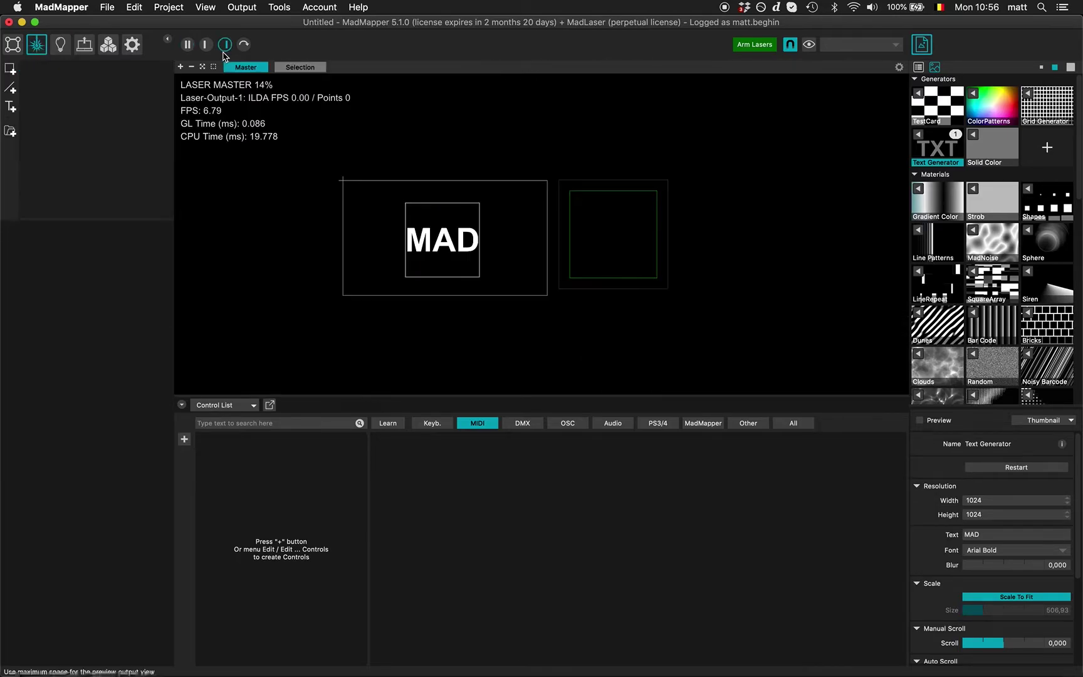
{"action": "left_click", "coordinate": [9, 111]}
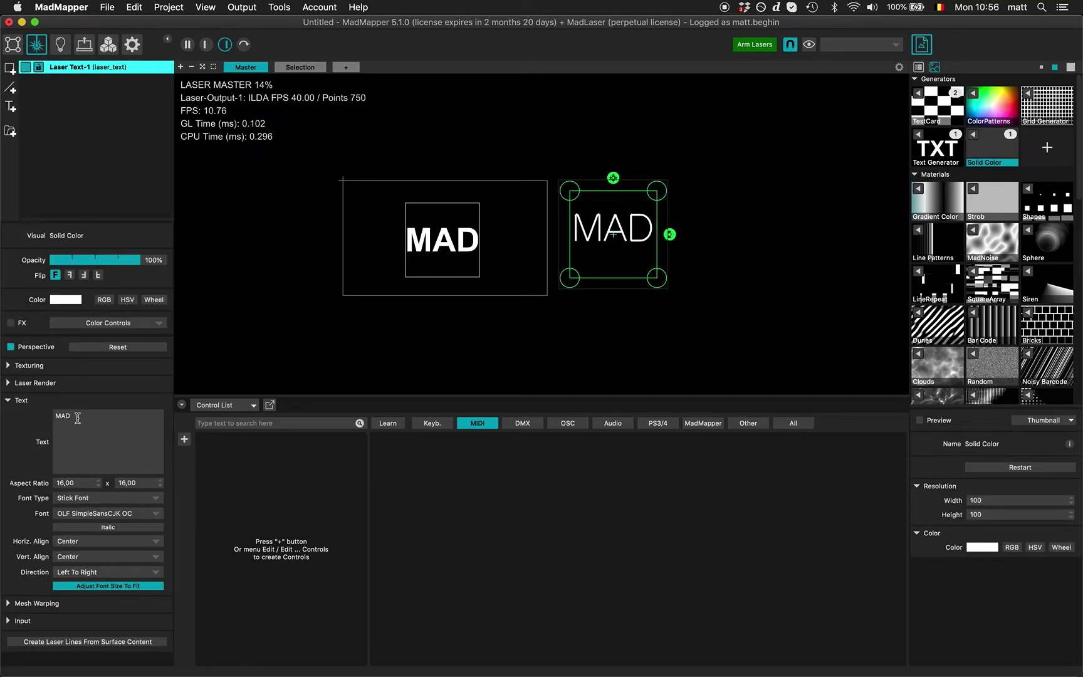
Nudge the MAD video quad right and change its text to sdfksdflkj.
{"action": "left_click", "coordinate": [481, 269]}
{"action": "left_click", "coordinate": [449, 271]}
{"action": "left_click_drag", "start_coordinate": [449, 271], "coordinate": [462, 249]}
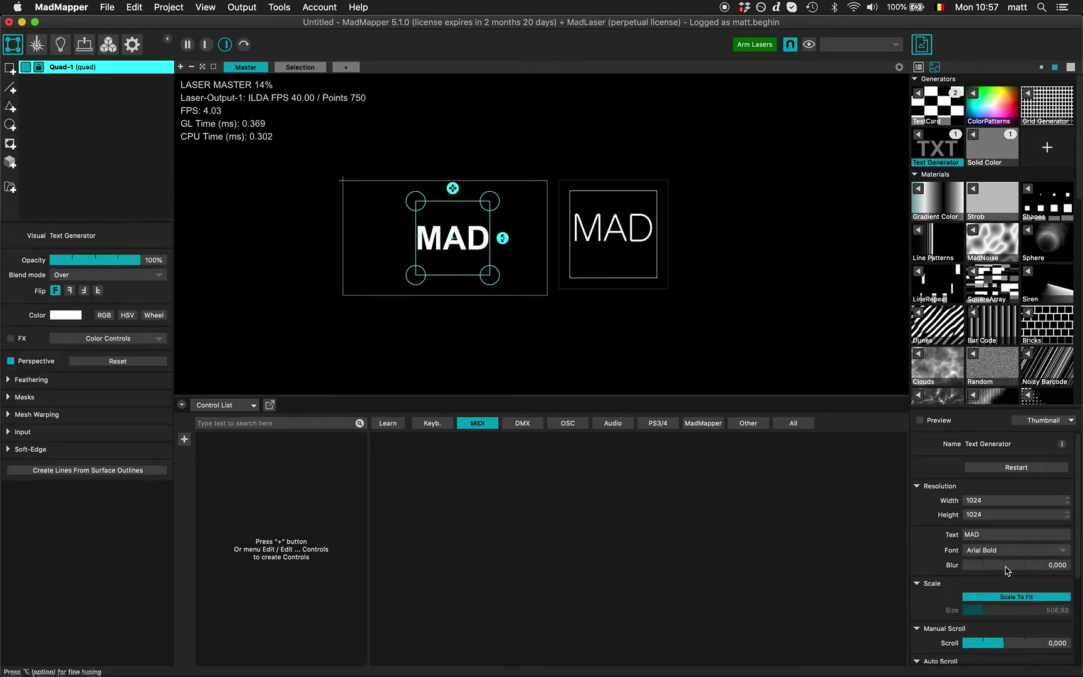
{"action": "scroll", "coordinate": [997, 530], "scroll_direction": "down", "scroll_amount": 1}
{"action": "double_click", "coordinate": [989, 499]}
{"action": "type", "text": "sdfksdflkj"}
Change the laser text to sdlfkjsdlfkj and bring QLab to the front.
{"action": "left_click", "coordinate": [626, 241]}
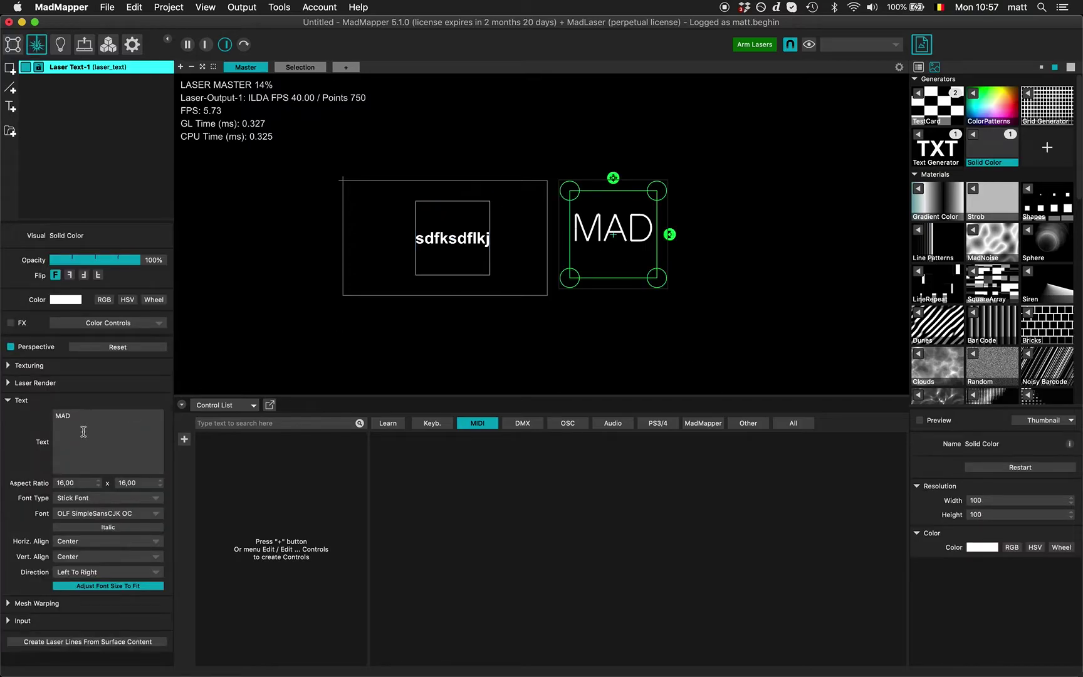
{"action": "double_click", "coordinate": [84, 431]}
{"action": "type", "text": "sdlfkjsdlfkj"}
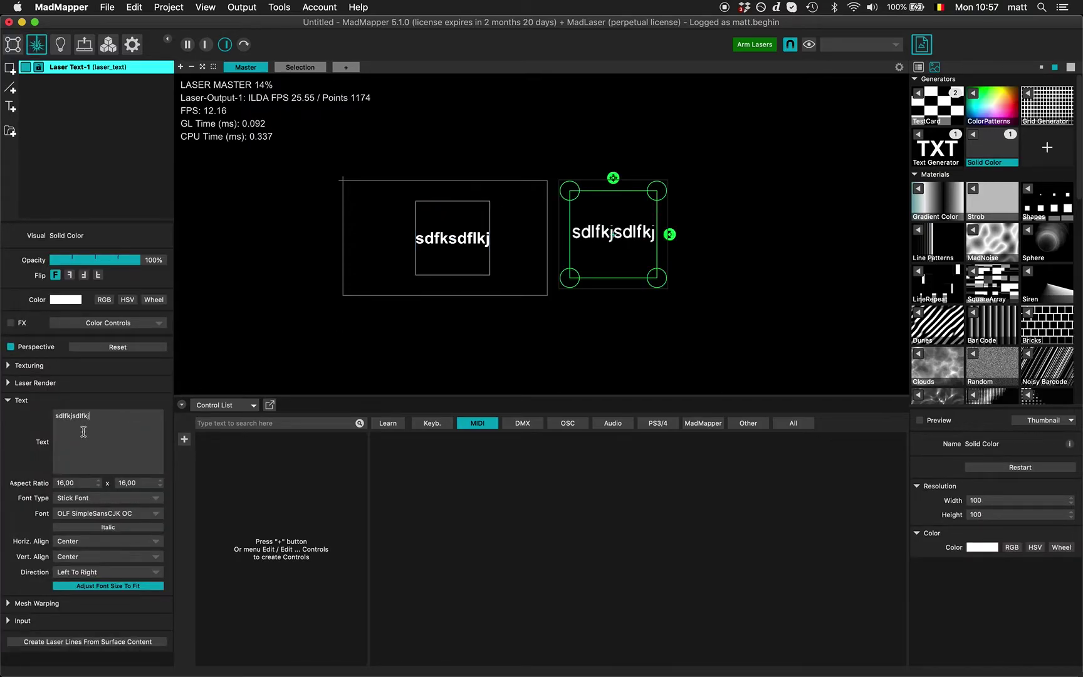
{"action": "key", "text": "super+Tab"}
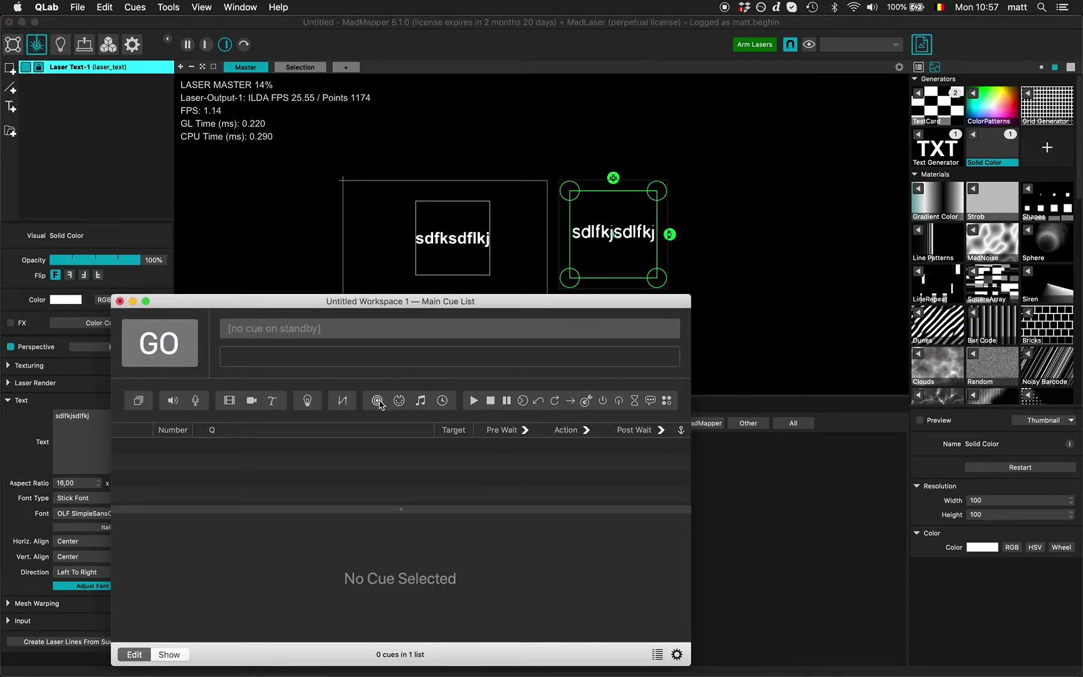
Create network cue 1 with Destination 1 - MM.
{"action": "left_click", "coordinate": [378, 401]}
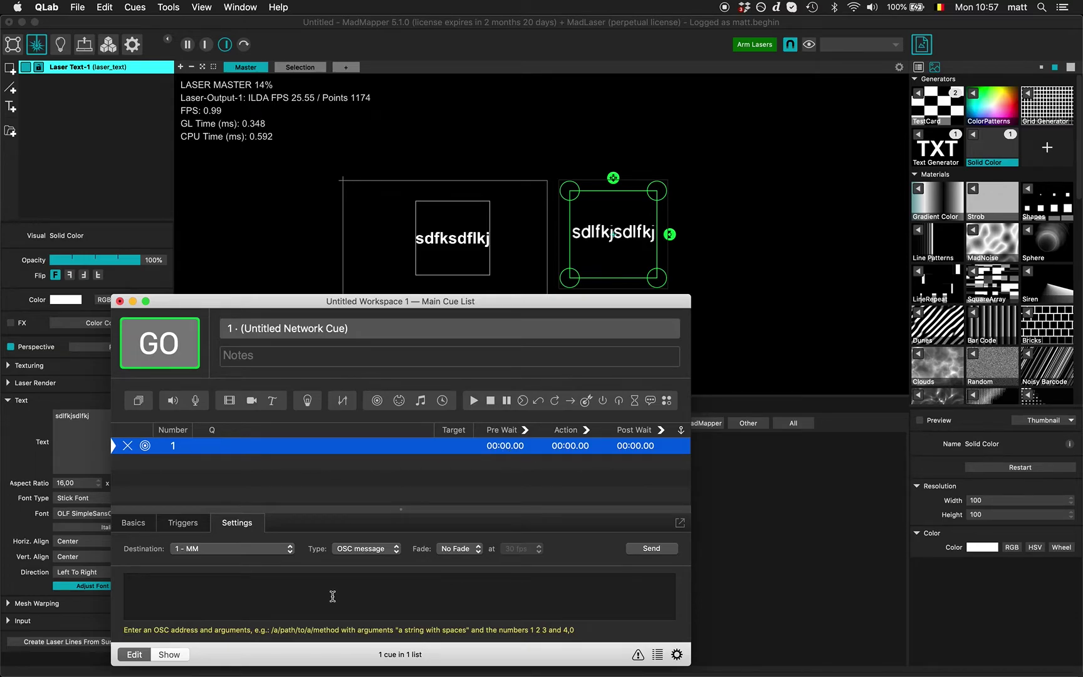
{"action": "left_click", "coordinate": [200, 552]}
{"action": "left_click", "coordinate": [210, 552]}
Verify in Workspace Settings > Network that the MM patch sends to localhost port 9123.
{"action": "left_click", "coordinate": [226, 19]}
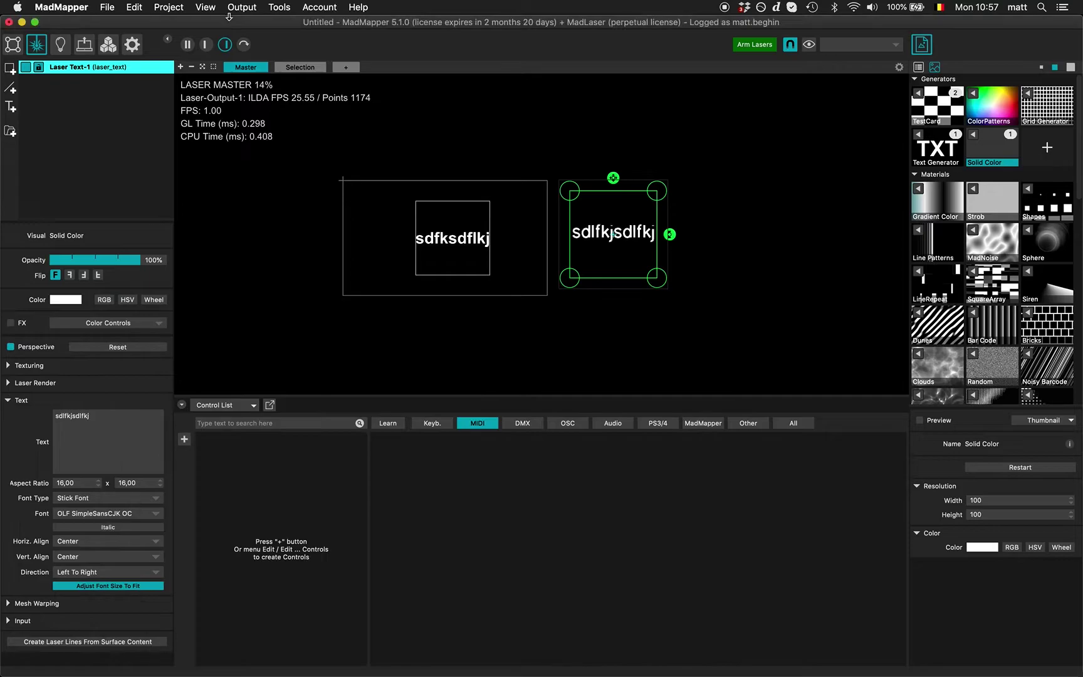
{"action": "key", "text": "super+Tab"}
{"action": "left_click", "coordinate": [204, 7]}
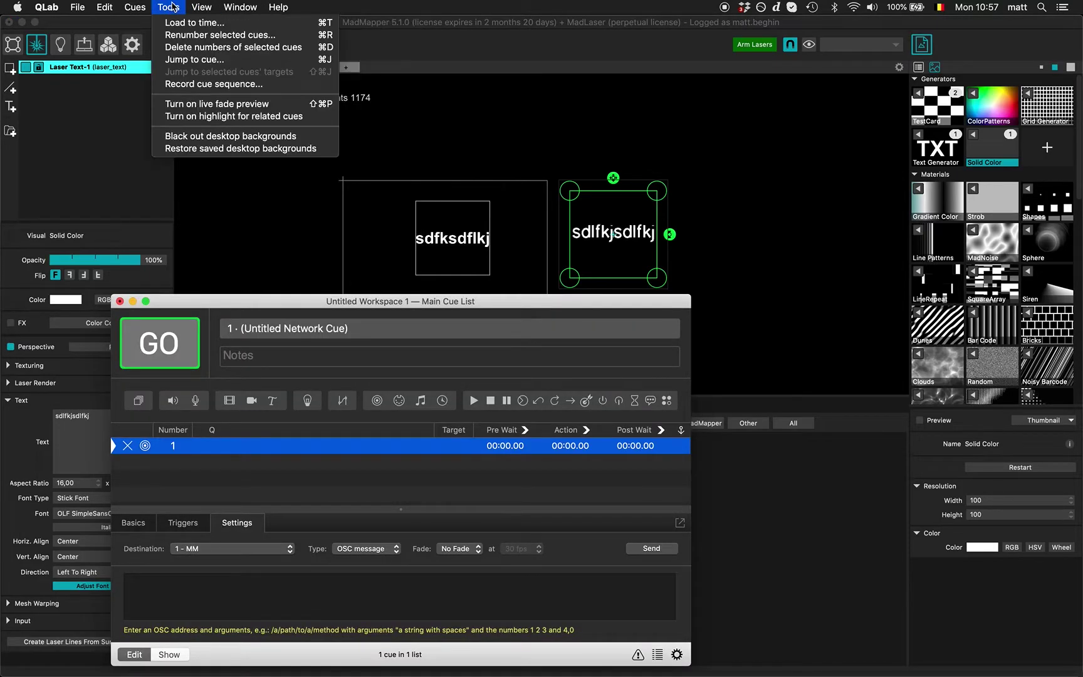
{"action": "mouse_move", "coordinate": [257, 5]}
{"action": "left_click", "coordinate": [270, 76]}
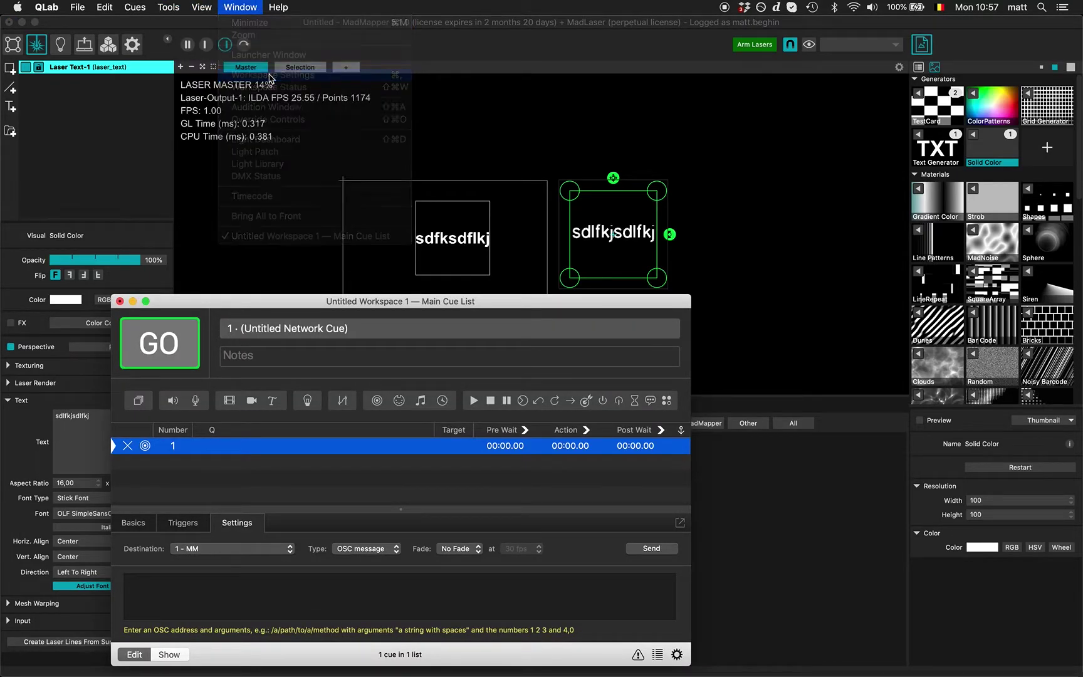
{"action": "left_click", "coordinate": [549, 98]}
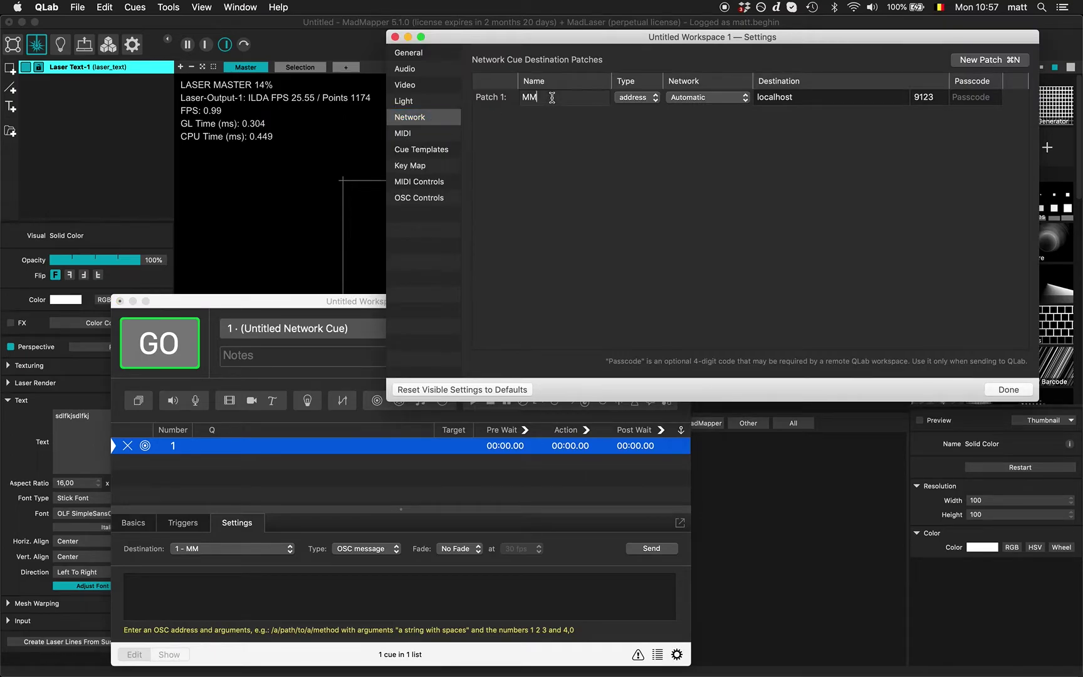
{"action": "left_click", "coordinate": [928, 97]}
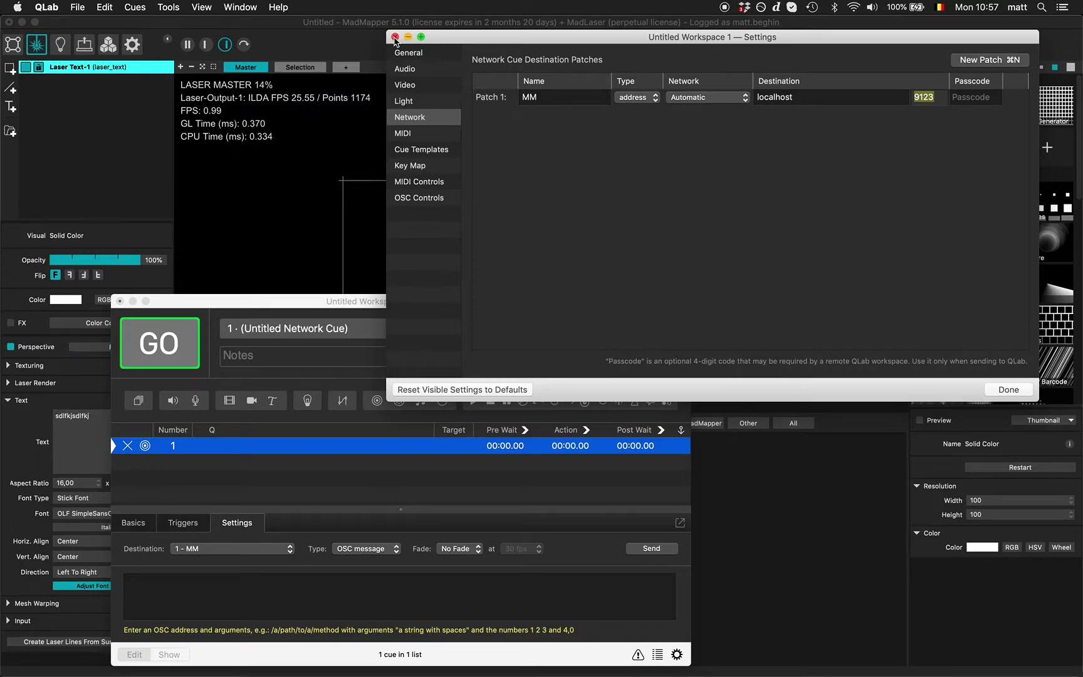
{"action": "left_click", "coordinate": [395, 37]}
Confirm MadMapper's OSC input port is 9123 in Preferences, closing without changes.
{"action": "left_click", "coordinate": [357, 26]}
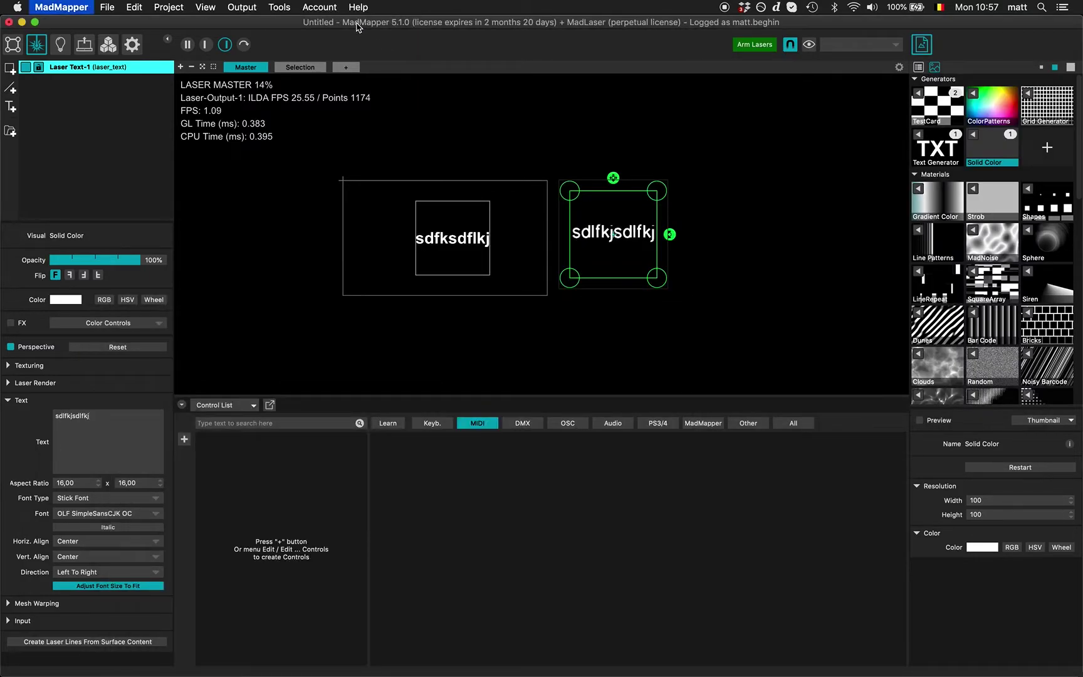
{"action": "key", "text": "super+comma"}
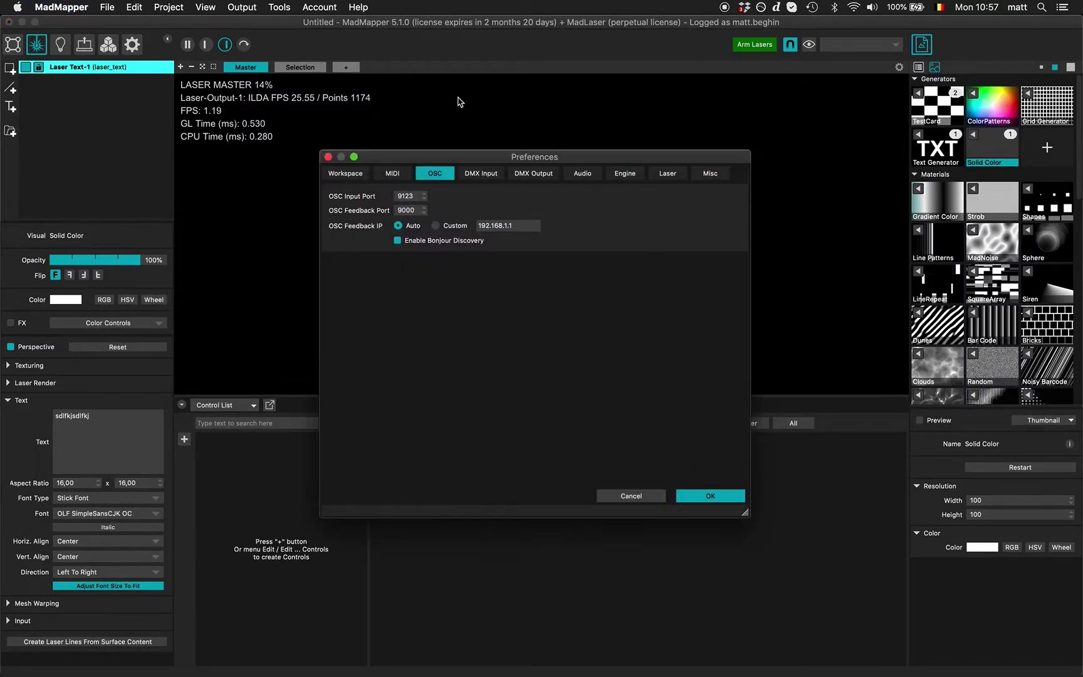
{"action": "double_click", "coordinate": [415, 196]}
{"action": "left_click", "coordinate": [631, 496]}
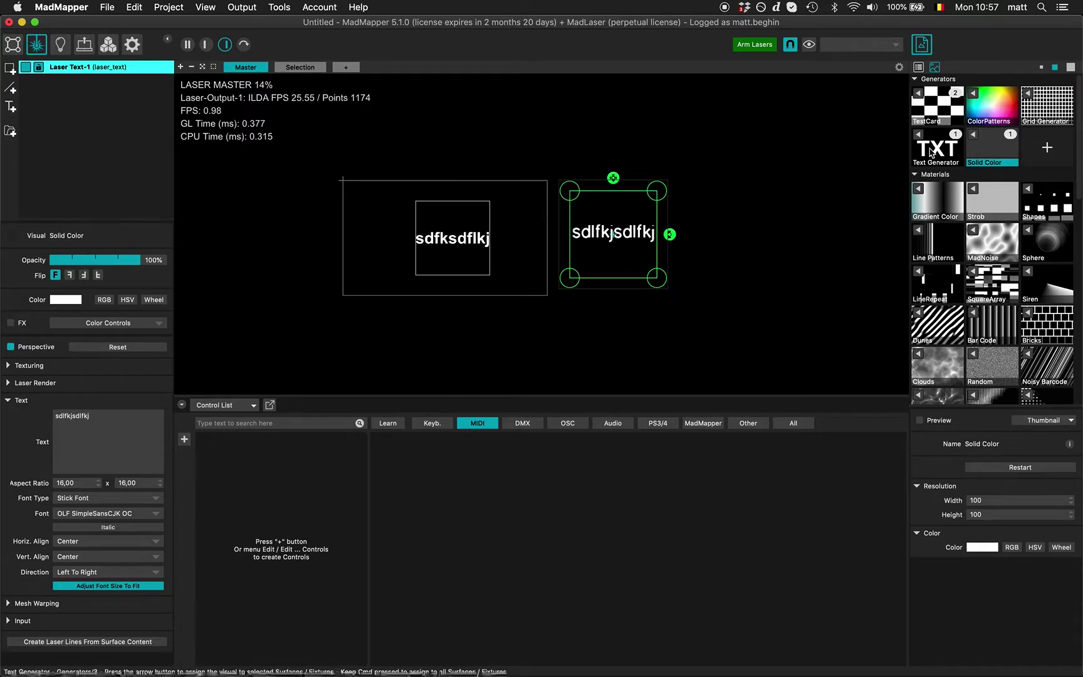
Copy the OSC address of Quad-1's Text Generator Text setting.
{"action": "left_click", "coordinate": [436, 252]}
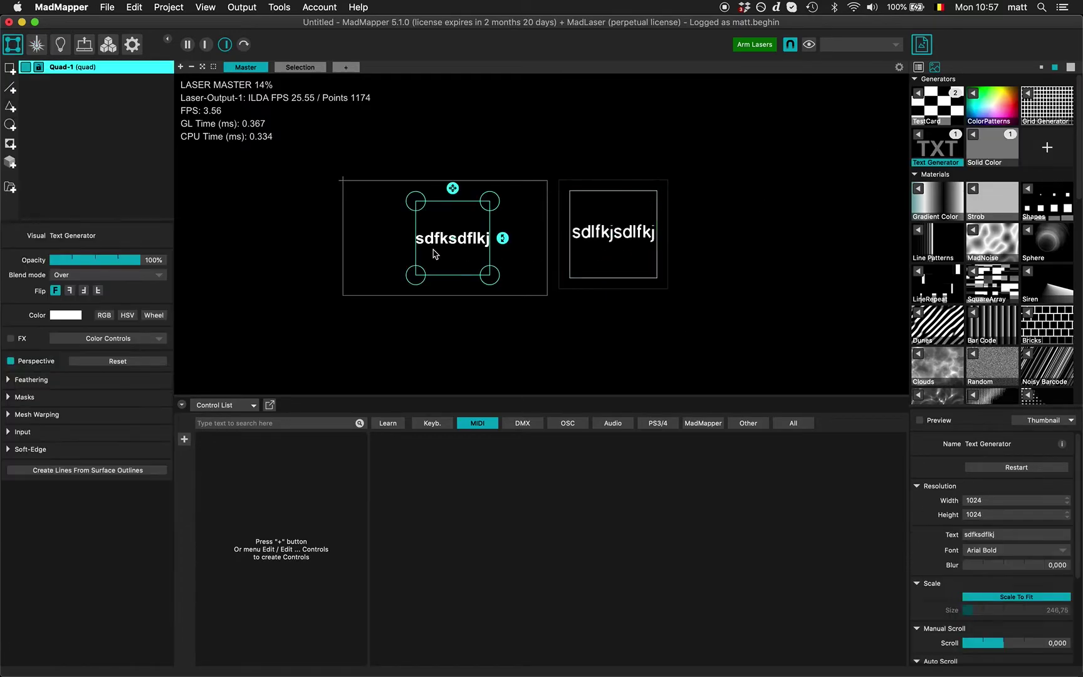
{"action": "right_click", "coordinate": [982, 536]}
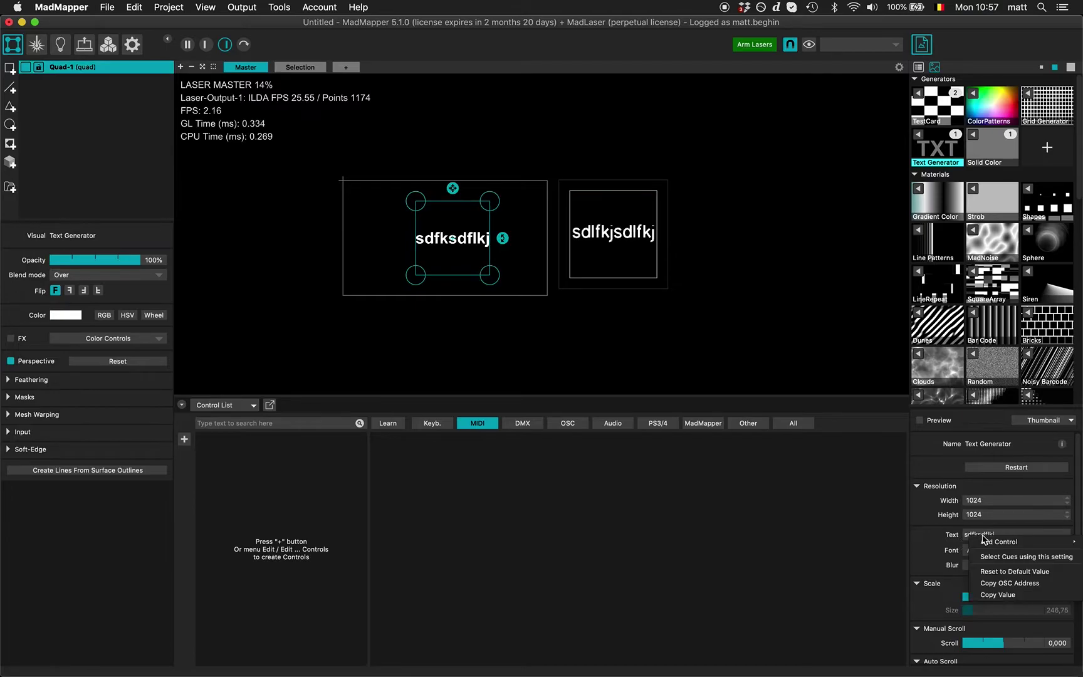
{"action": "left_click", "coordinate": [1000, 584]}
Set cue 1's message to /medias/Text_Generator/Text "this is my text" and send it.
{"action": "key", "text": "super+Tab"}
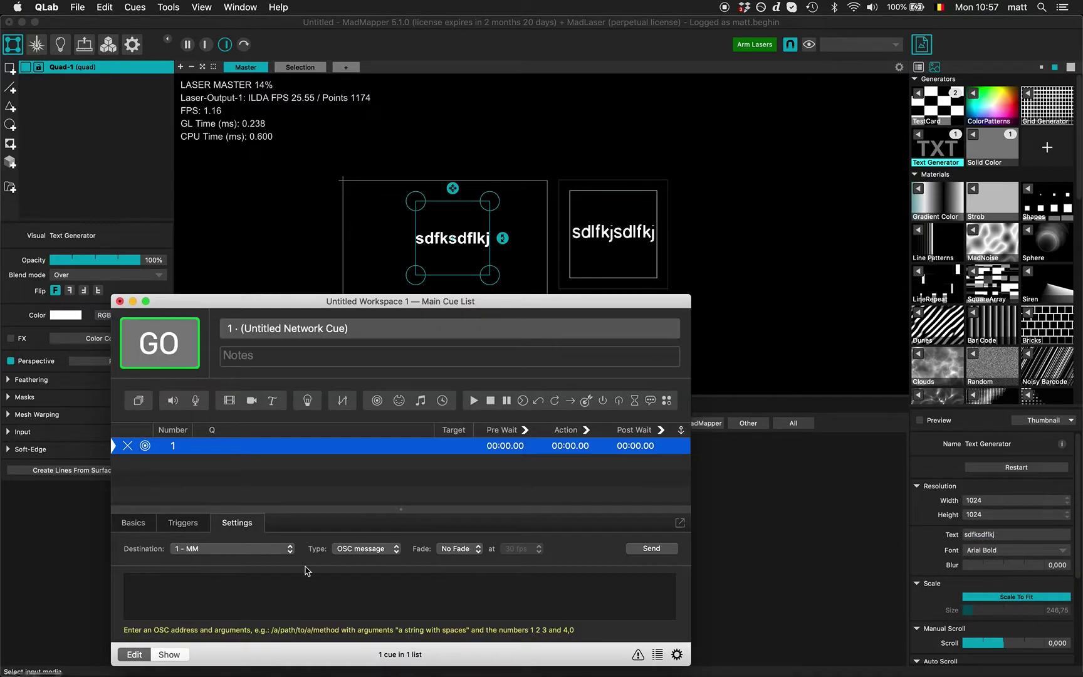
{"action": "left_click", "coordinate": [274, 583]}
{"action": "key", "text": "super+v"}
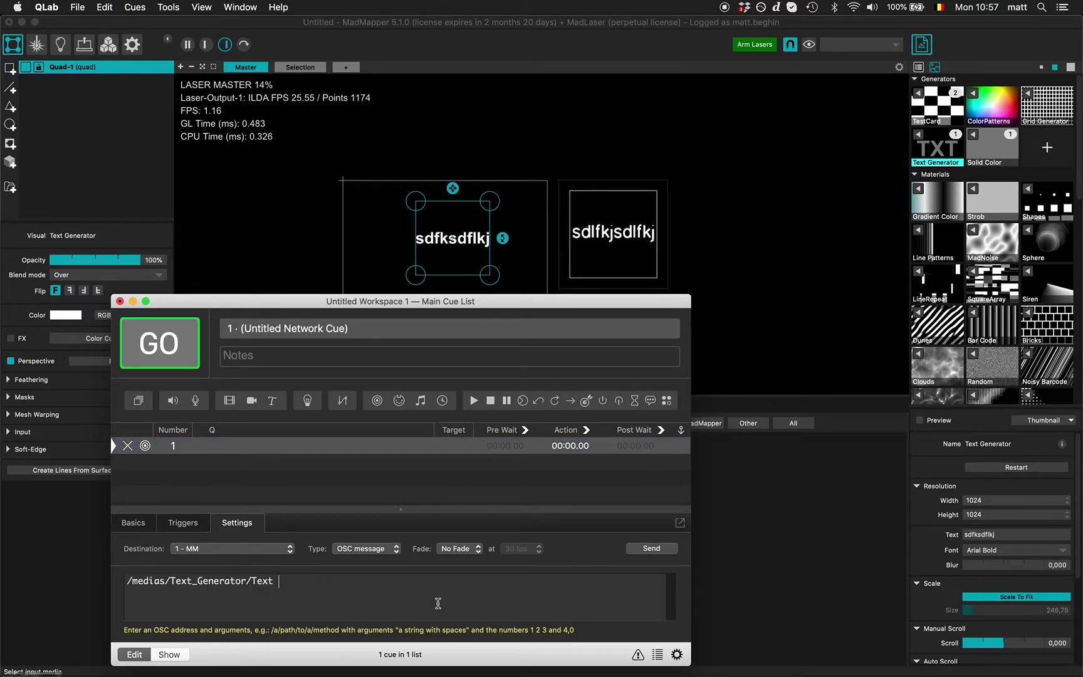
{"action": "type", "text": "\"this is my text\""}
{"action": "left_click", "coordinate": [656, 549]}
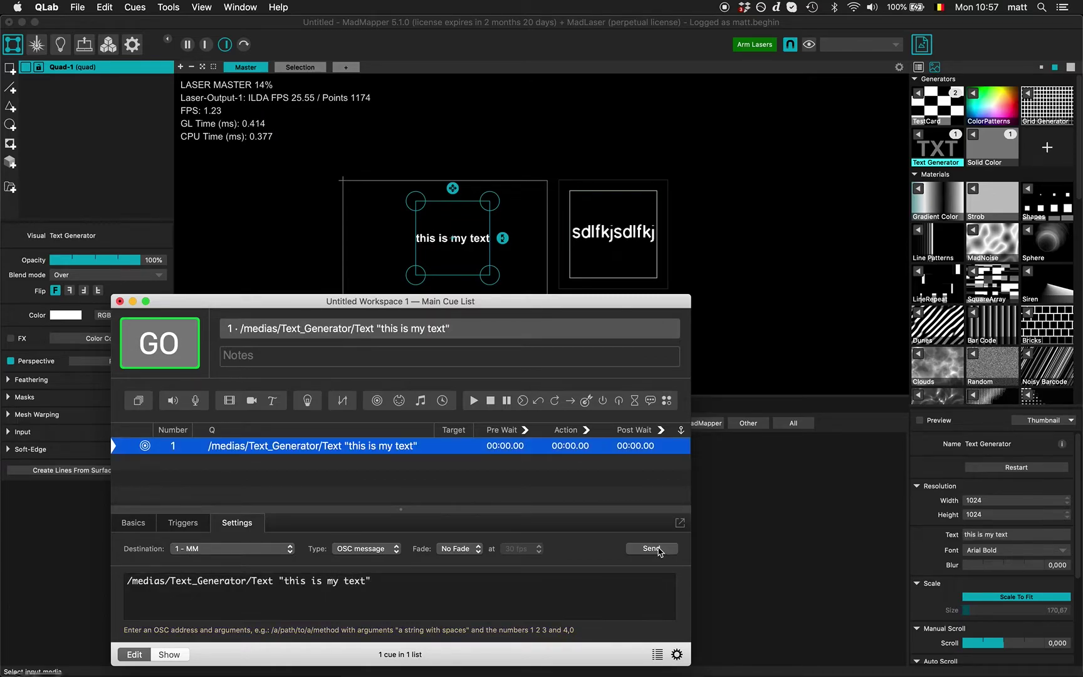
Check that MadMapper's video quad now reads this is my text.
{"action": "left_click", "coordinate": [449, 238]}
{"action": "scroll", "coordinate": [449, 238], "scroll_direction": "up", "scroll_amount": 5}
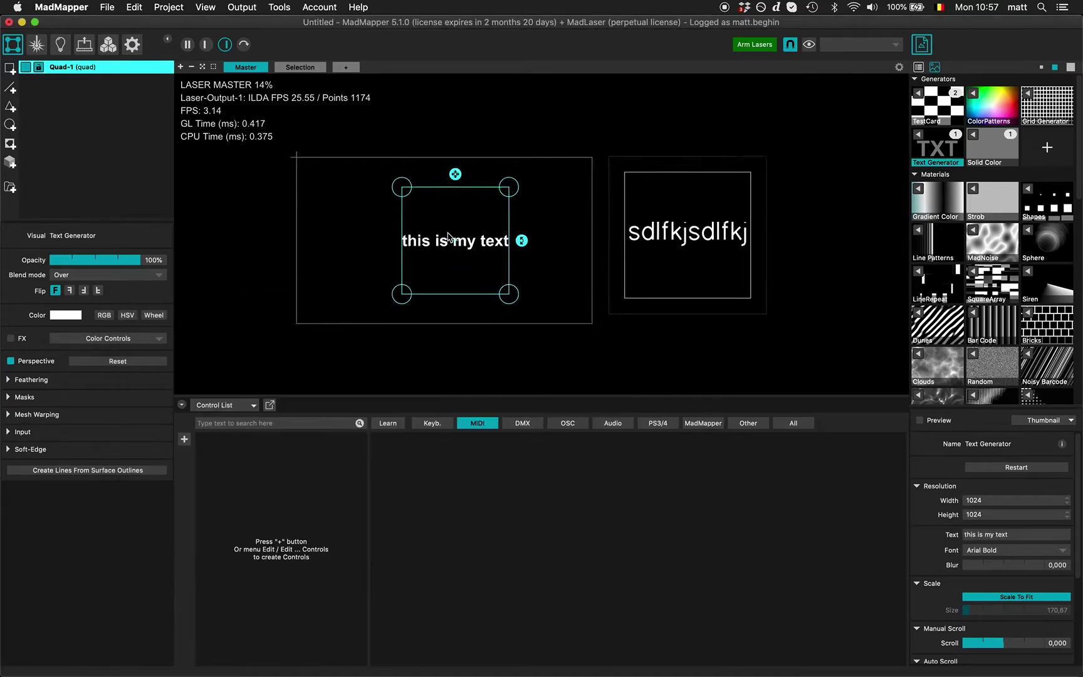
{"action": "scroll", "coordinate": [449, 238], "scroll_direction": "down", "scroll_amount": 5}
{"action": "key", "text": "super+Tab"}
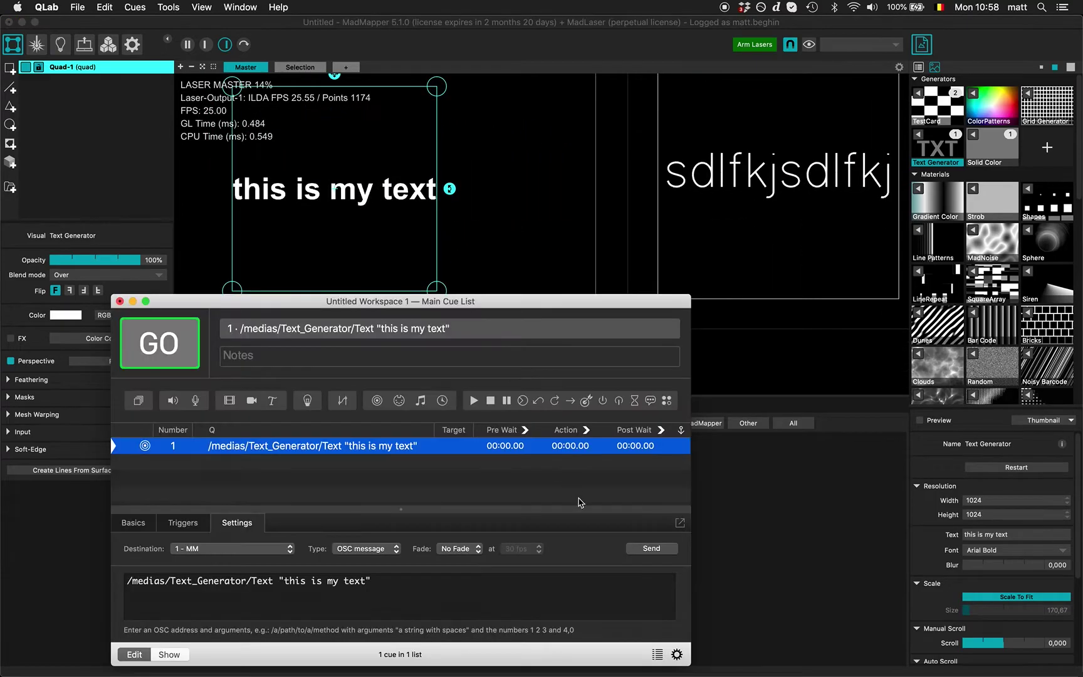
{"action": "left_click", "coordinate": [814, 552]}
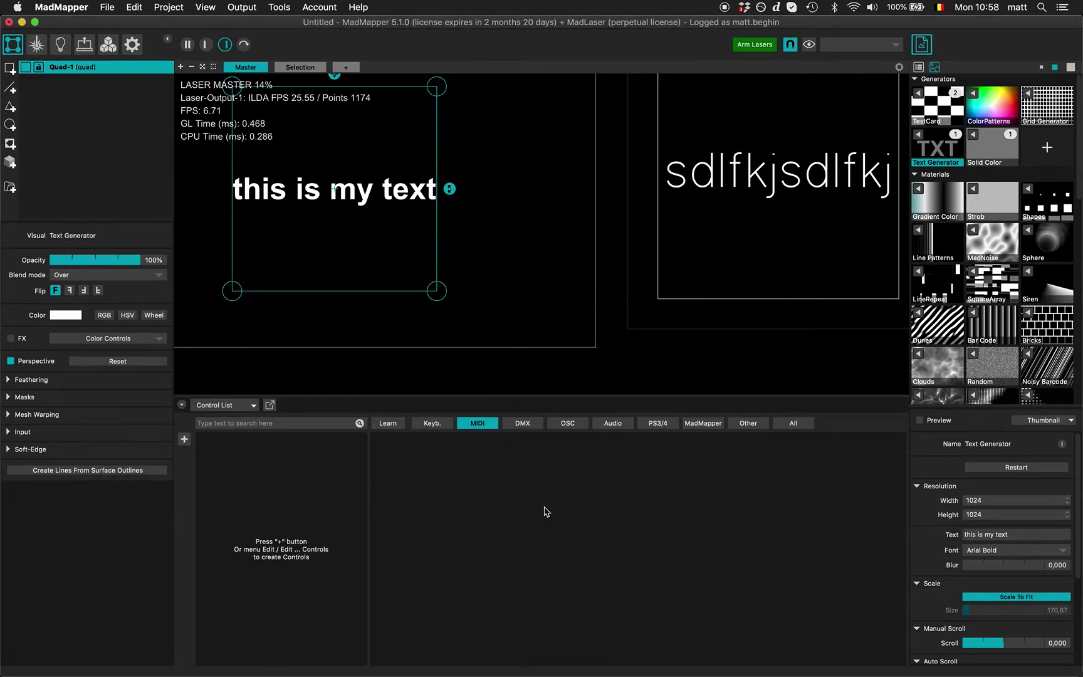
{"action": "key", "text": "super+Tab"}
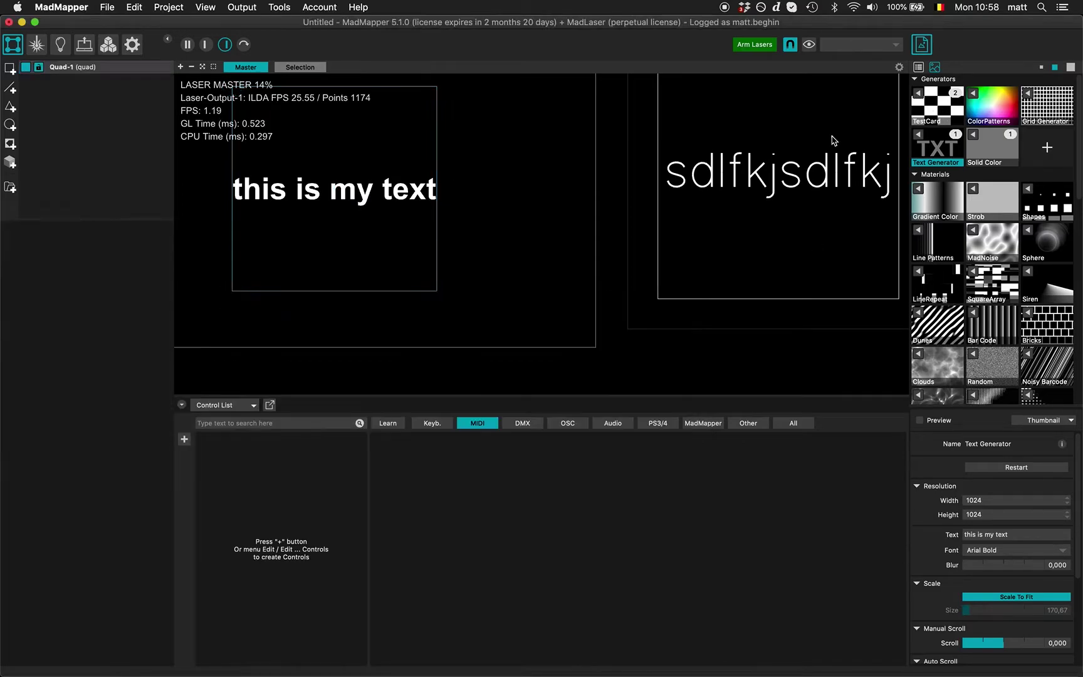
Select the Laser Text-1 surface and bring up its Text field's options.
{"action": "left_click", "coordinate": [835, 141]}
{"action": "right_click", "coordinate": [118, 419]}
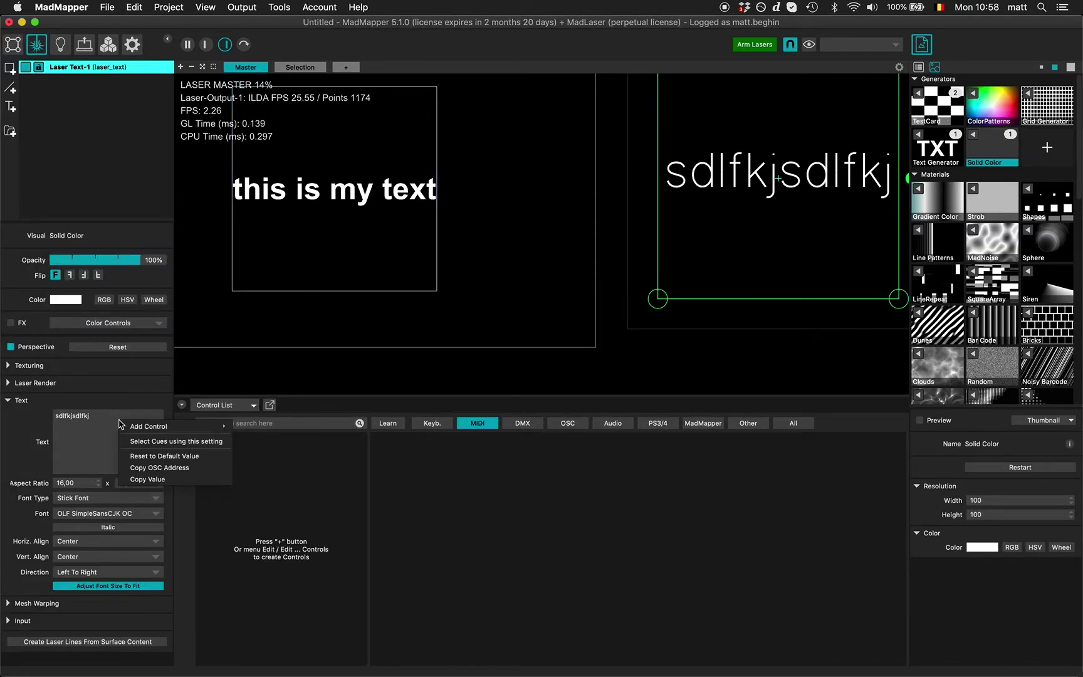
Create network cue 2 sending /laser_surfaces/Laser_Text-1/Text/Text "laser text" and send it.
{"action": "left_click", "coordinate": [161, 467]}
{"action": "key", "text": "super+Tab"}
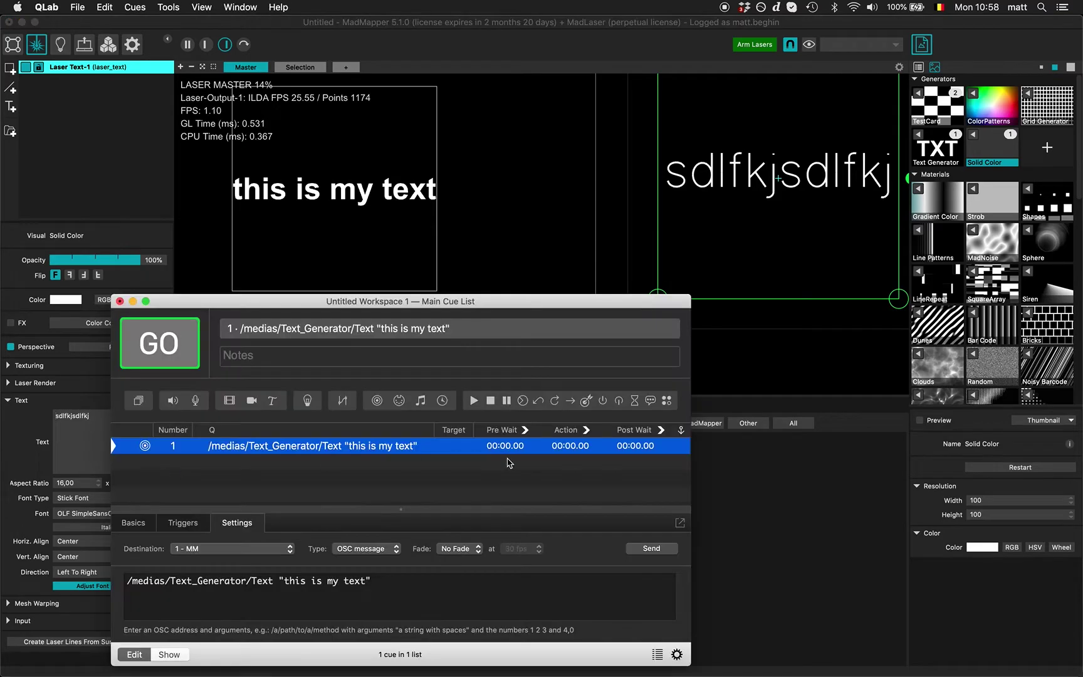
{"action": "left_click", "coordinate": [378, 402]}
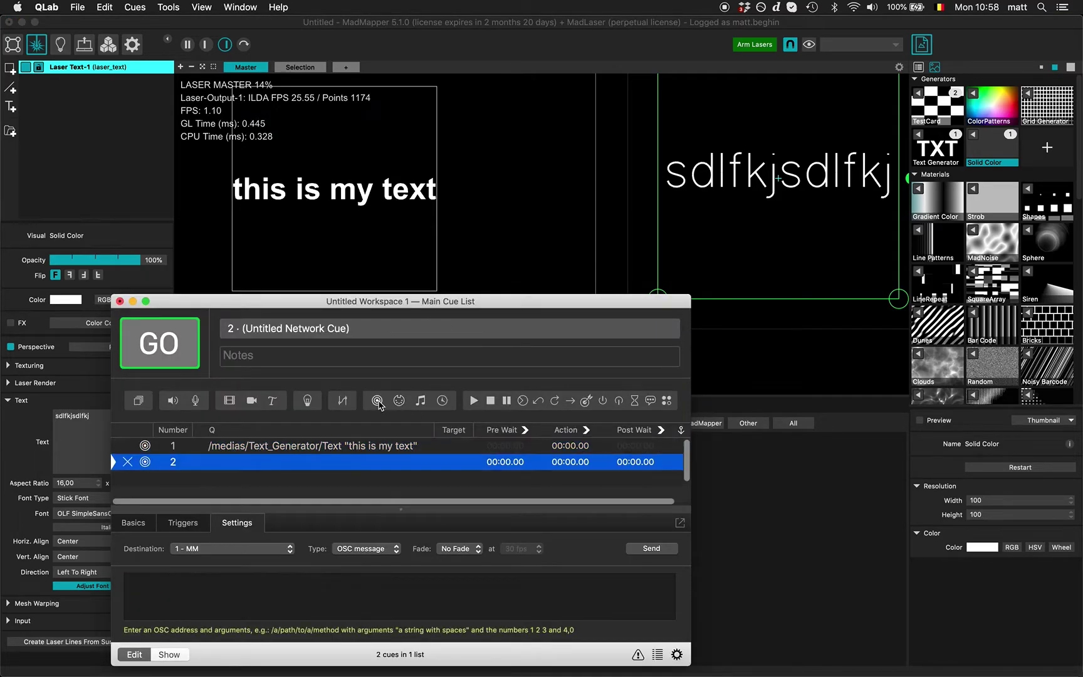
{"action": "left_click", "coordinate": [243, 586]}
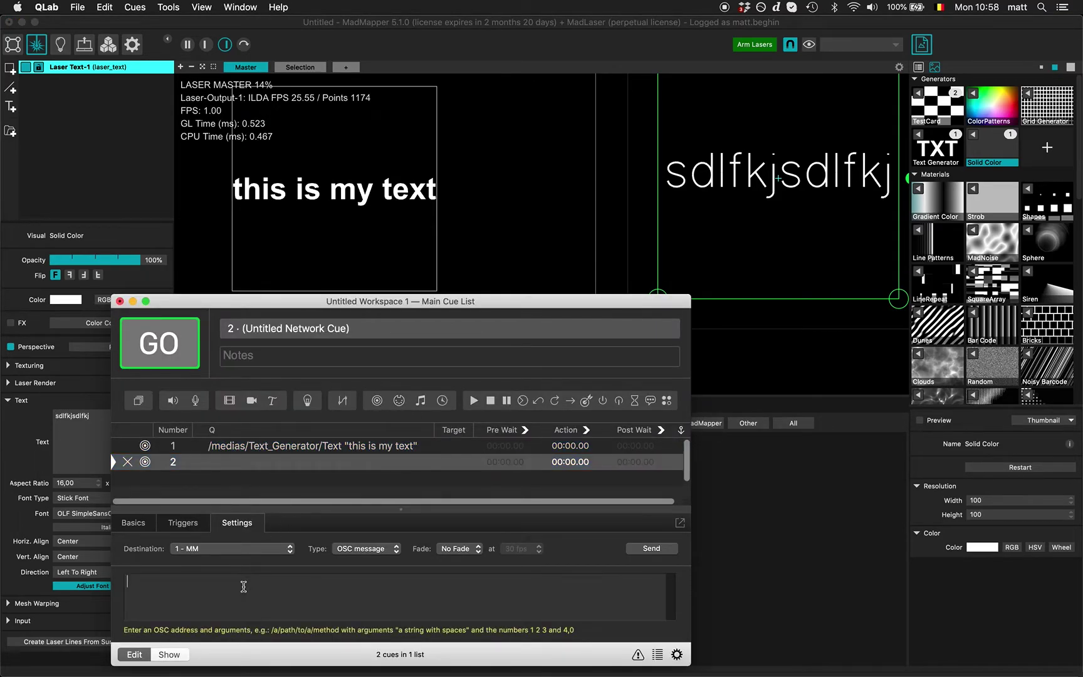
{"action": "key", "text": "super+v"}
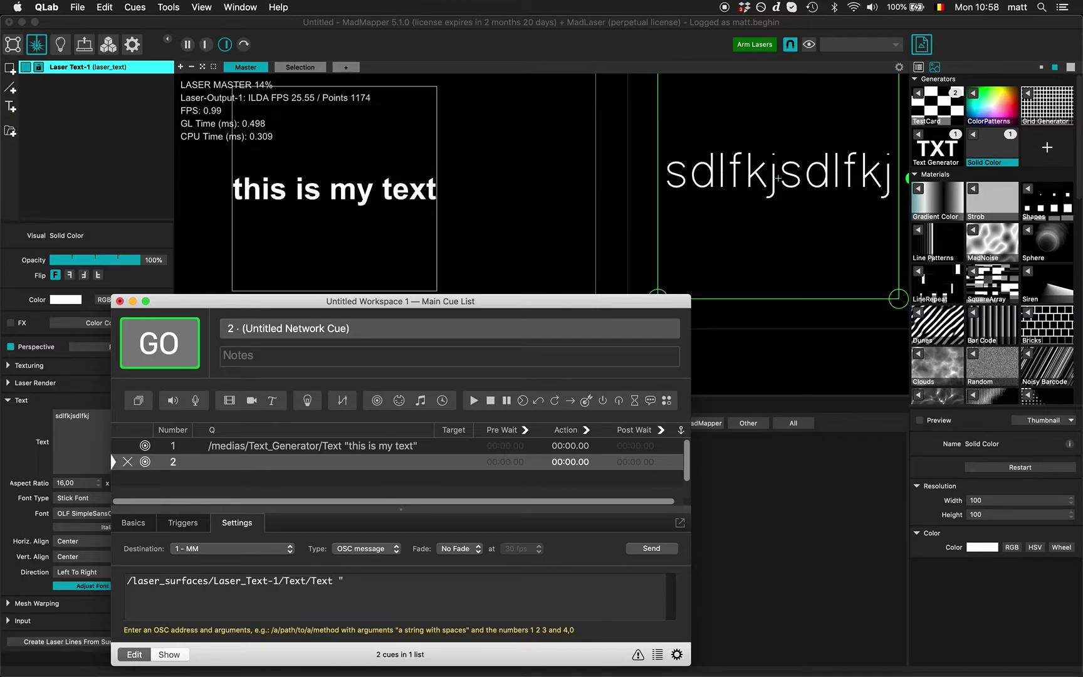
{"action": "type", "text": "\"laser text\""}
{"action": "left_click", "coordinate": [643, 551]}
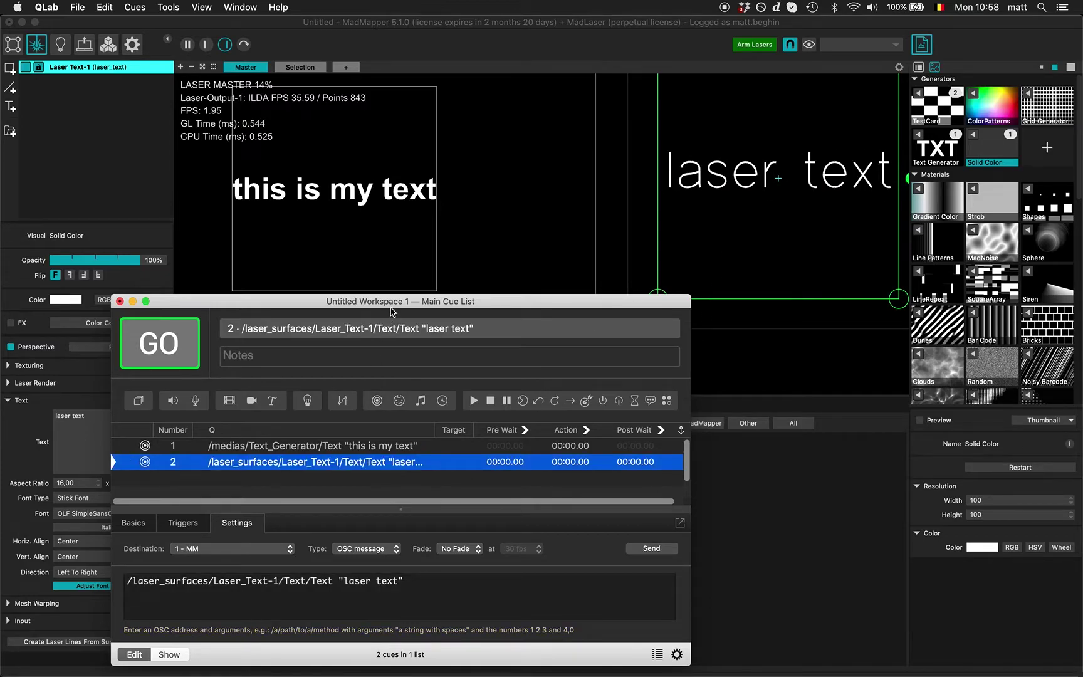
{"action": "left_click_drag", "start_coordinate": [392, 304], "coordinate": [390, 289]}
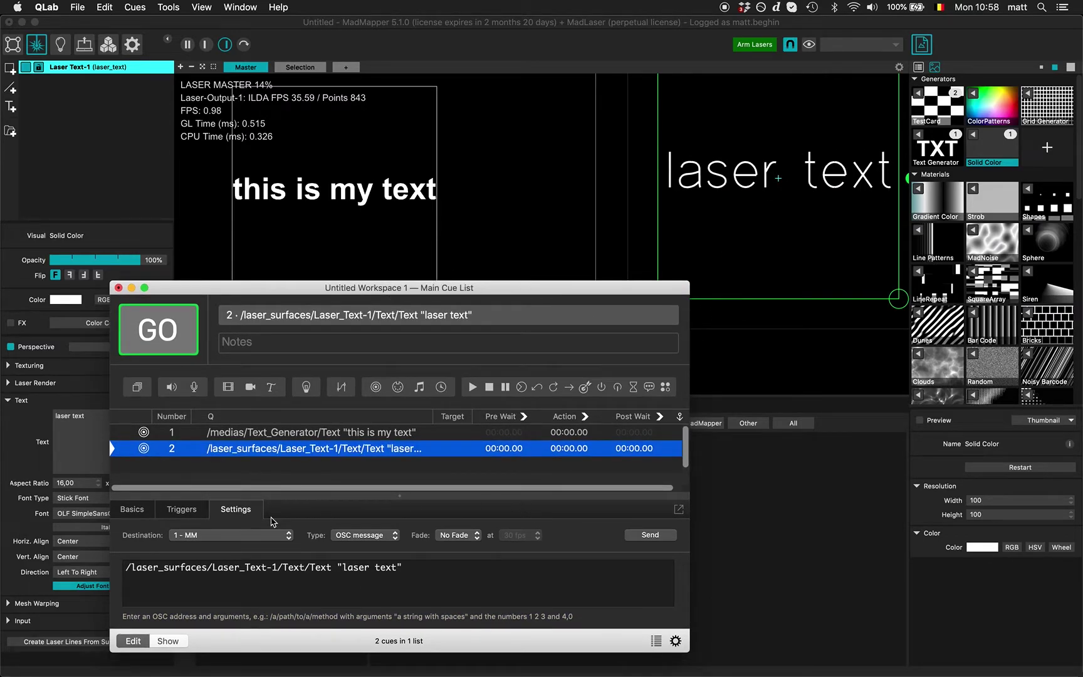
Add network cue 3 with the message /text_control "MadMapper" and send it.
{"action": "left_click", "coordinate": [376, 387]}
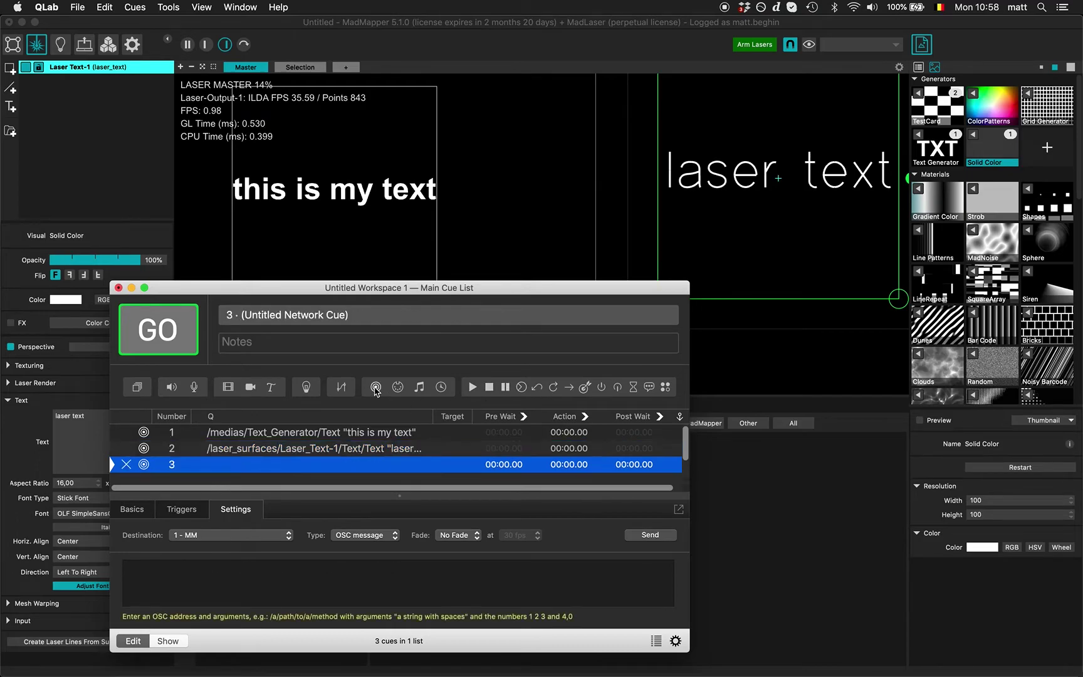
{"action": "left_click", "coordinate": [378, 583]}
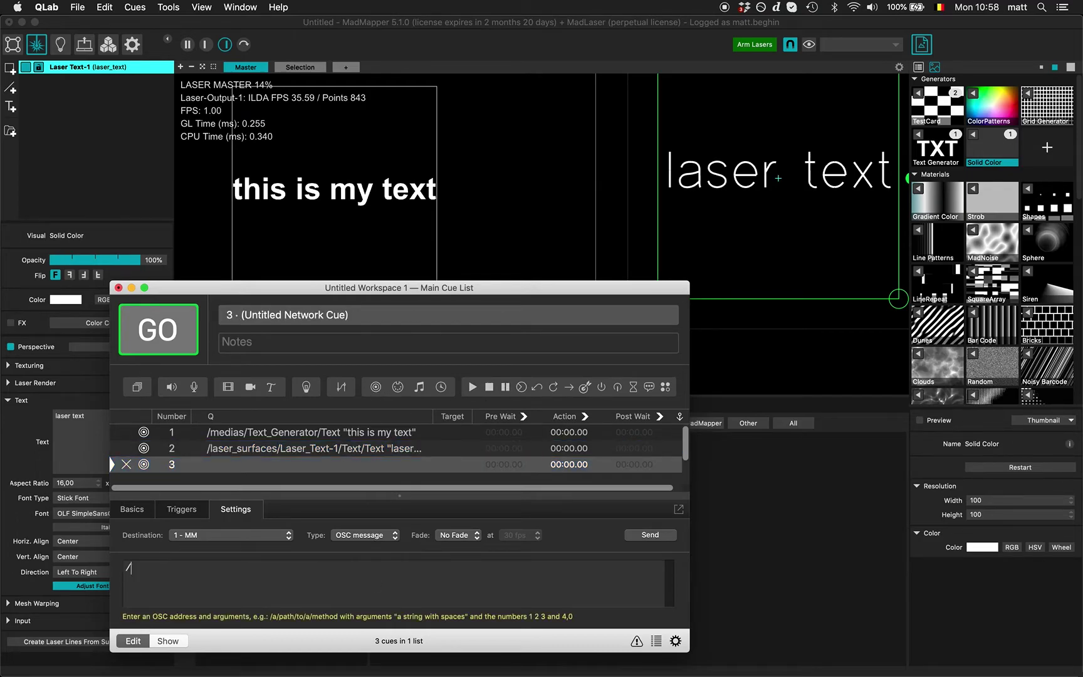
{"action": "type", "text": "/test"}
{"action": "key", "text": "BackSpace"}
{"action": "type", "text": "_control \"MadMapper"}
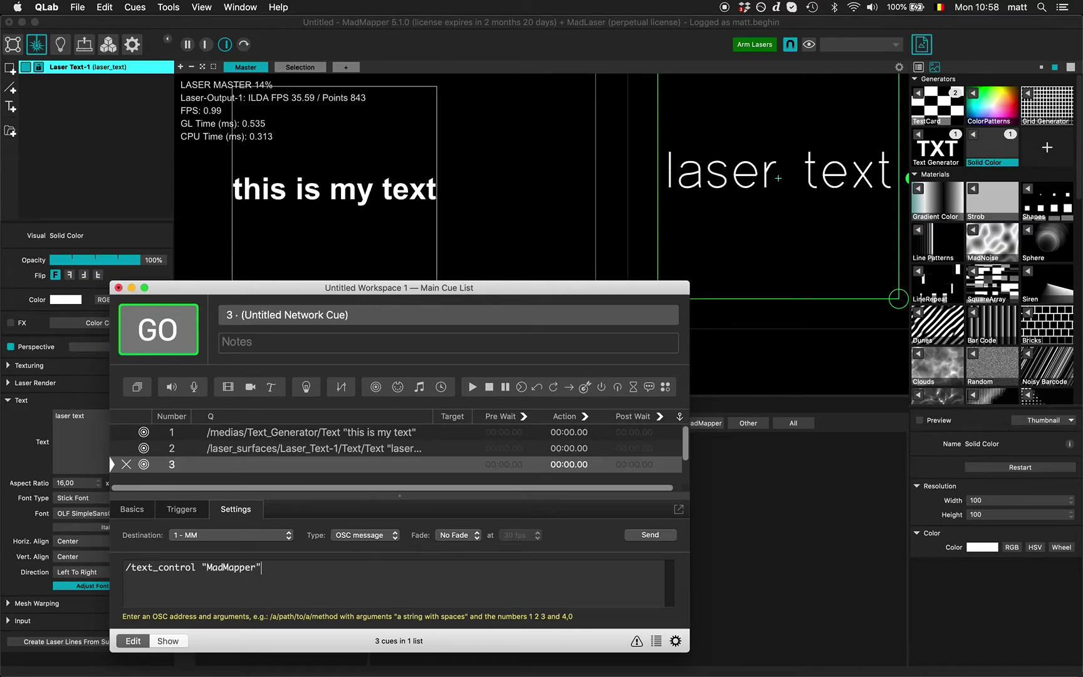
{"action": "left_click", "coordinate": [651, 536]}
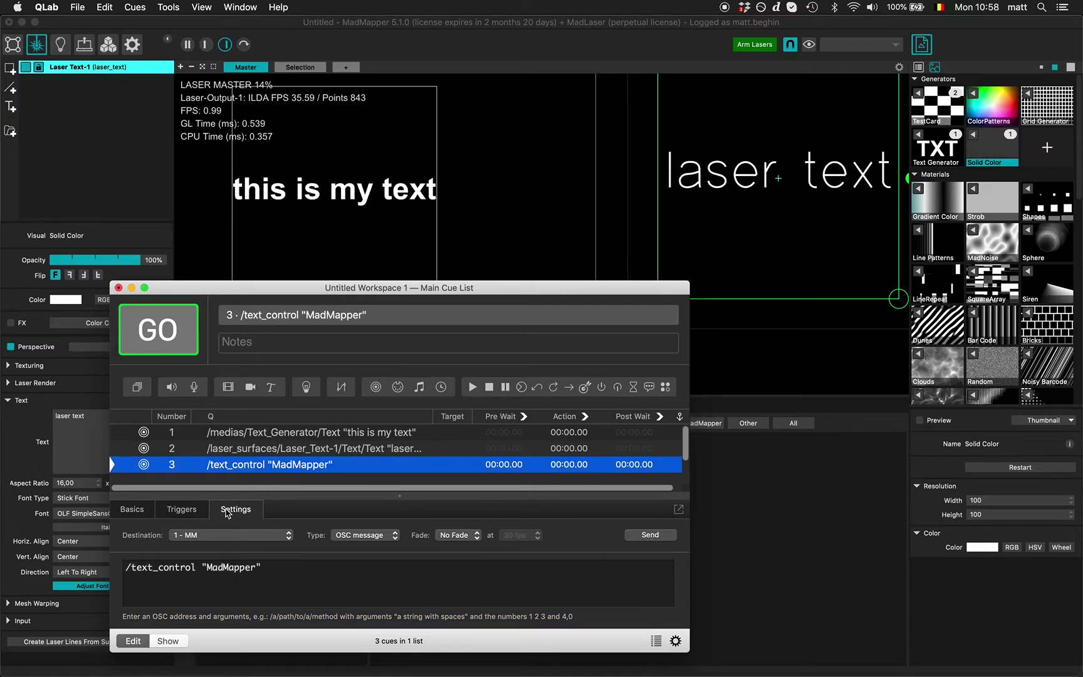
Change cue 3's argument to "MadMapper 1".
{"action": "left_click", "coordinate": [261, 570]}
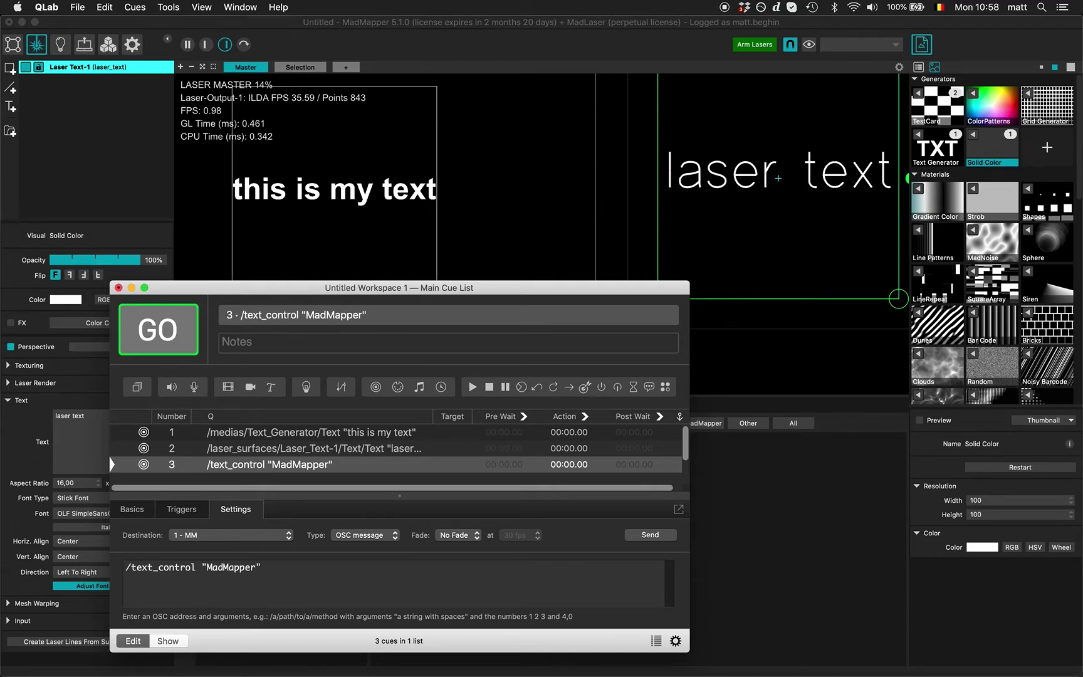
{"action": "type", "text": "1"}
{"action": "left_click_drag", "start_coordinate": [199, 568], "coordinate": [95, 566]}
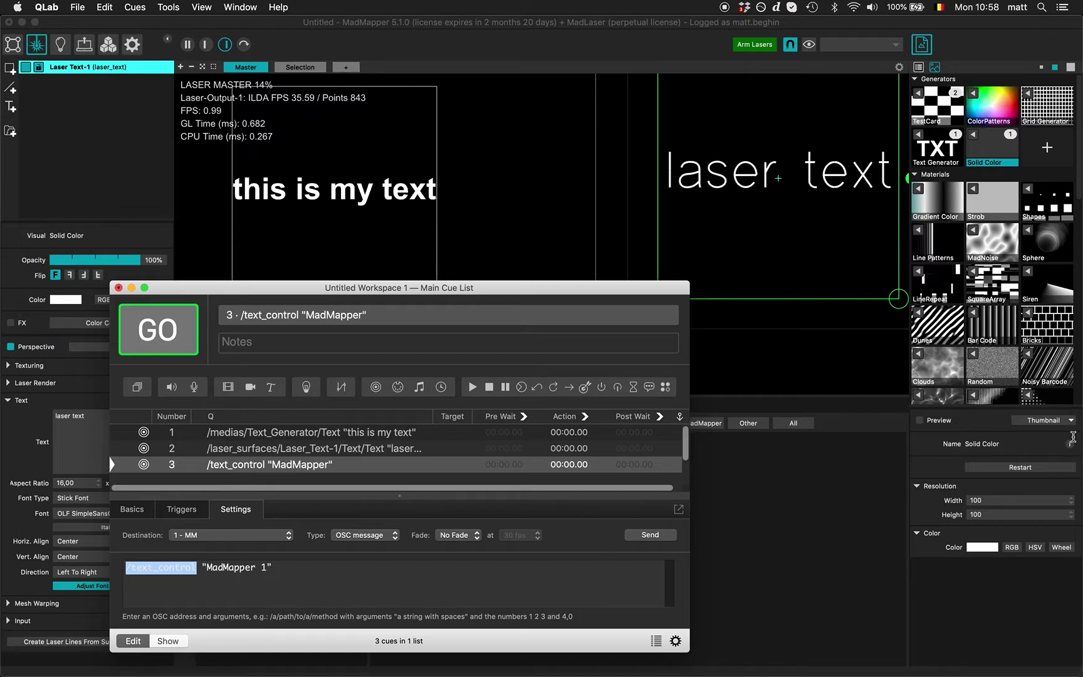
Add an OSC control on text_control to the laser text's Text field.
{"action": "left_click", "coordinate": [799, 213]}
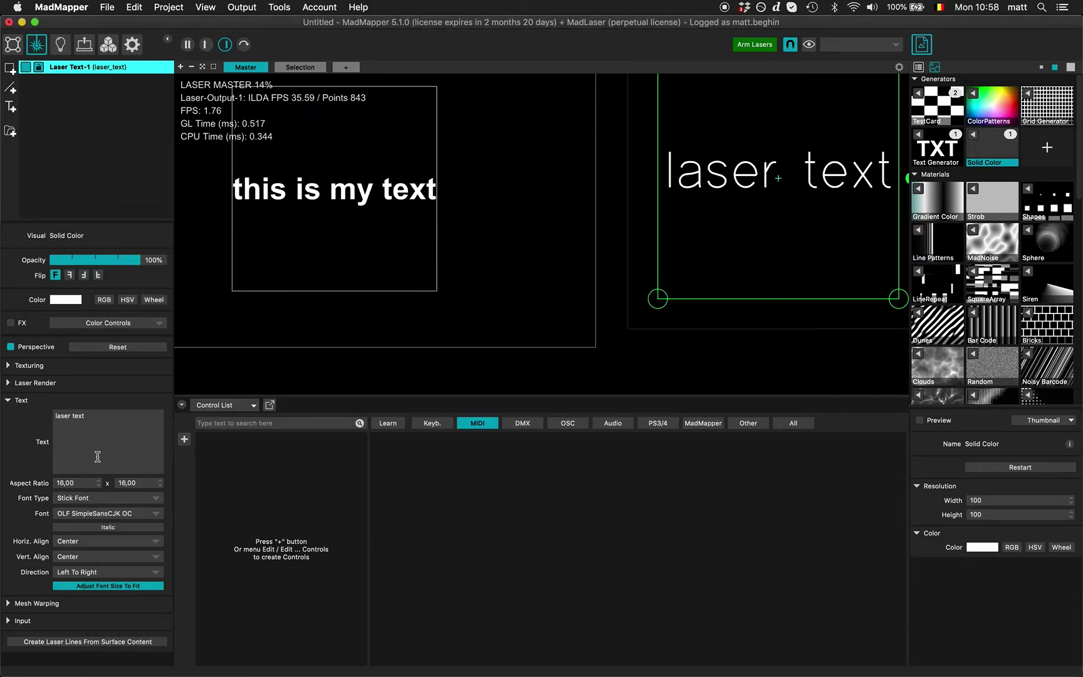
{"action": "right_click", "coordinate": [95, 432]}
{"action": "mouse_move", "coordinate": [115, 442]}
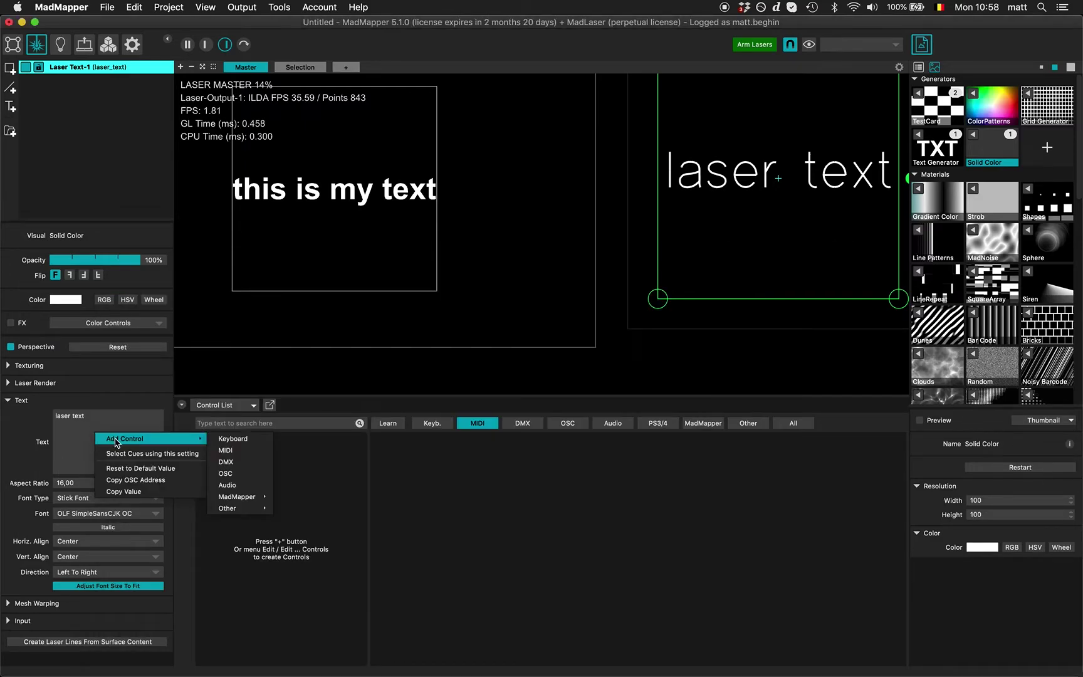
{"action": "left_click", "coordinate": [245, 474]}
{"action": "left_click", "coordinate": [567, 444]}
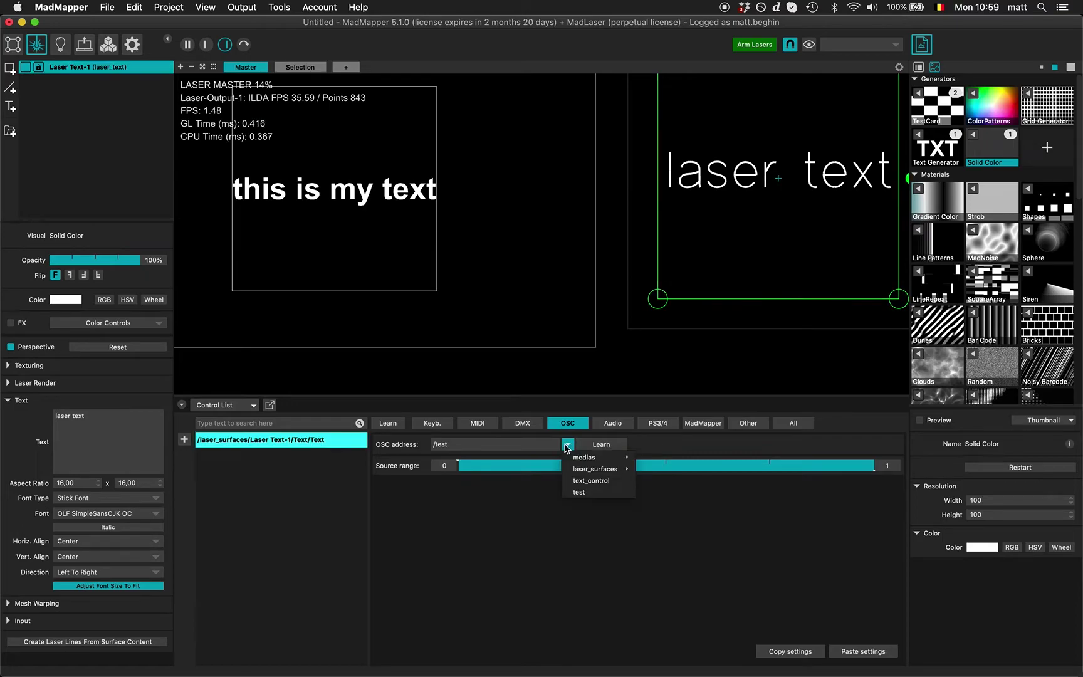
{"action": "left_click", "coordinate": [609, 487]}
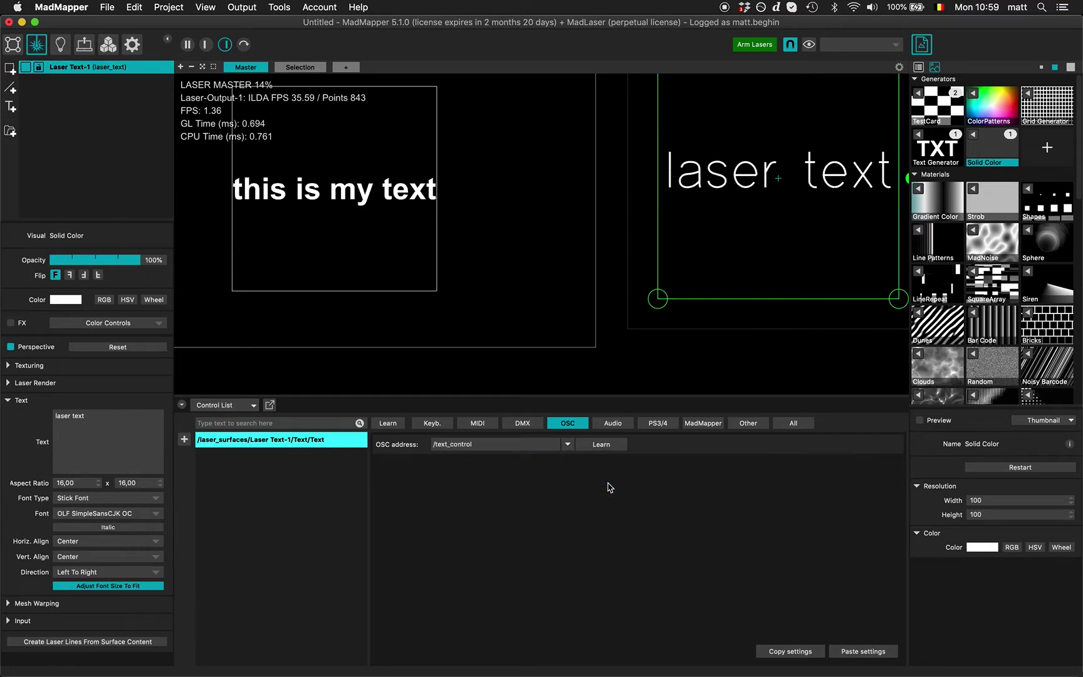
Add an OSC control to the Text Generator's Text setting as well.
{"action": "left_click", "coordinate": [949, 154]}
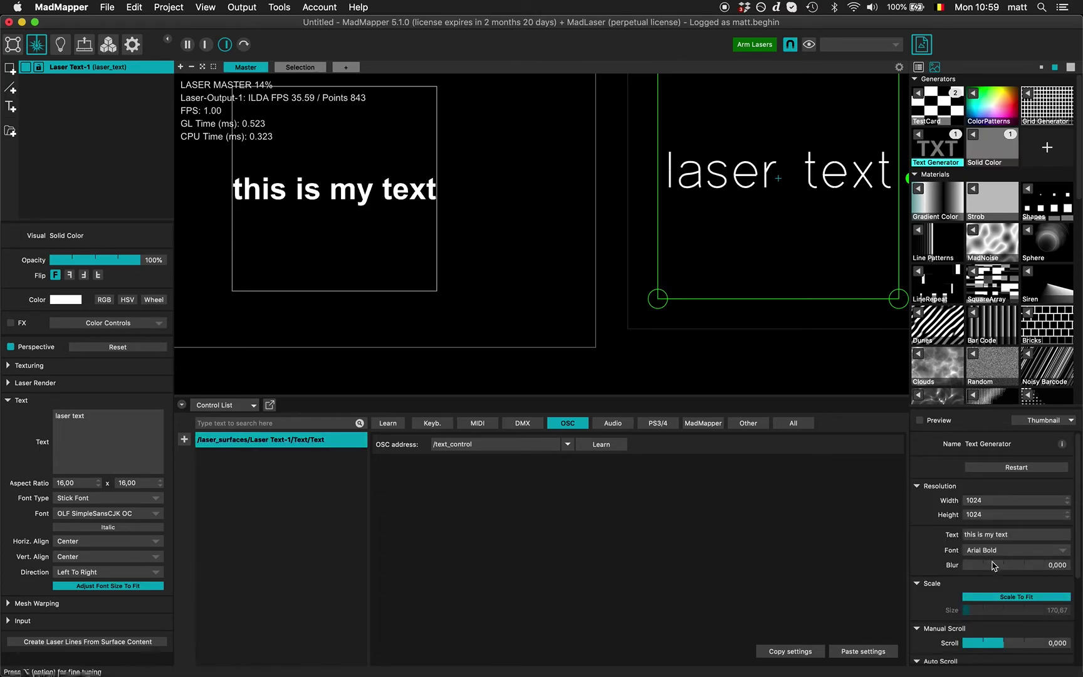
{"action": "right_click", "coordinate": [986, 536]}
{"action": "mouse_move", "coordinate": [997, 543]}
{"action": "left_click", "coordinate": [947, 583]}
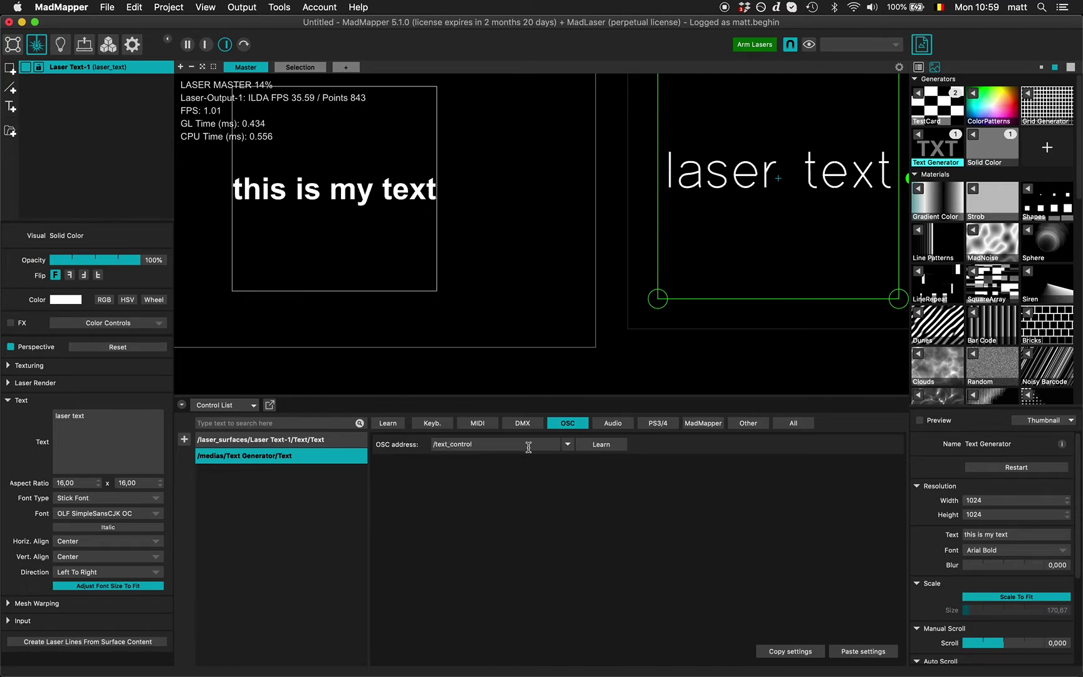
{"action": "key", "text": "super+Tab"}
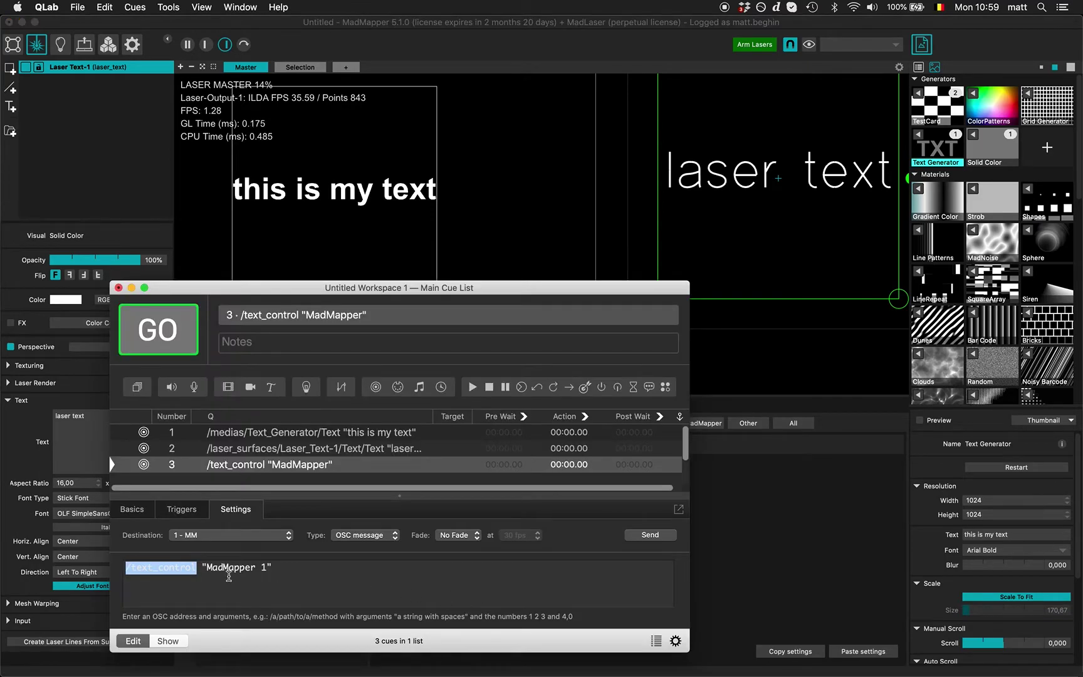
Change cue 3's argument to "MadMapper Test" and send it.
{"action": "left_click", "coordinate": [194, 571]}
{"action": "left_click_drag", "start_coordinate": [202, 569], "coordinate": [269, 569]}
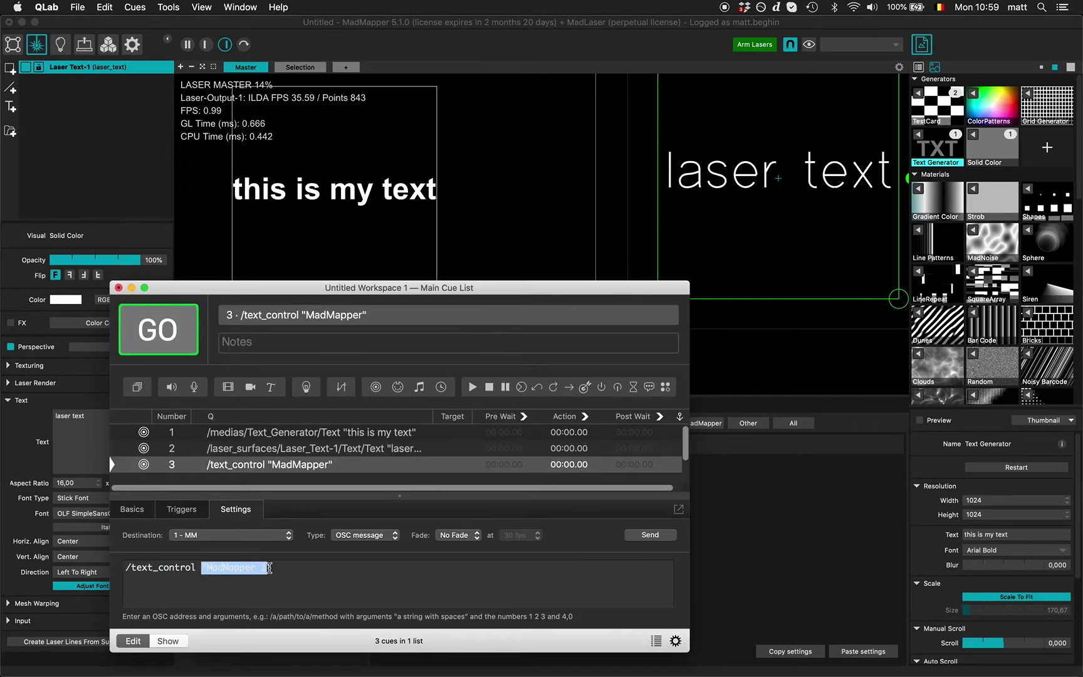
{"action": "left_click", "coordinate": [261, 570]}
{"action": "type", "text": "Test"}
{"action": "left_click_drag", "start_coordinate": [197, 568], "coordinate": [117, 567]}
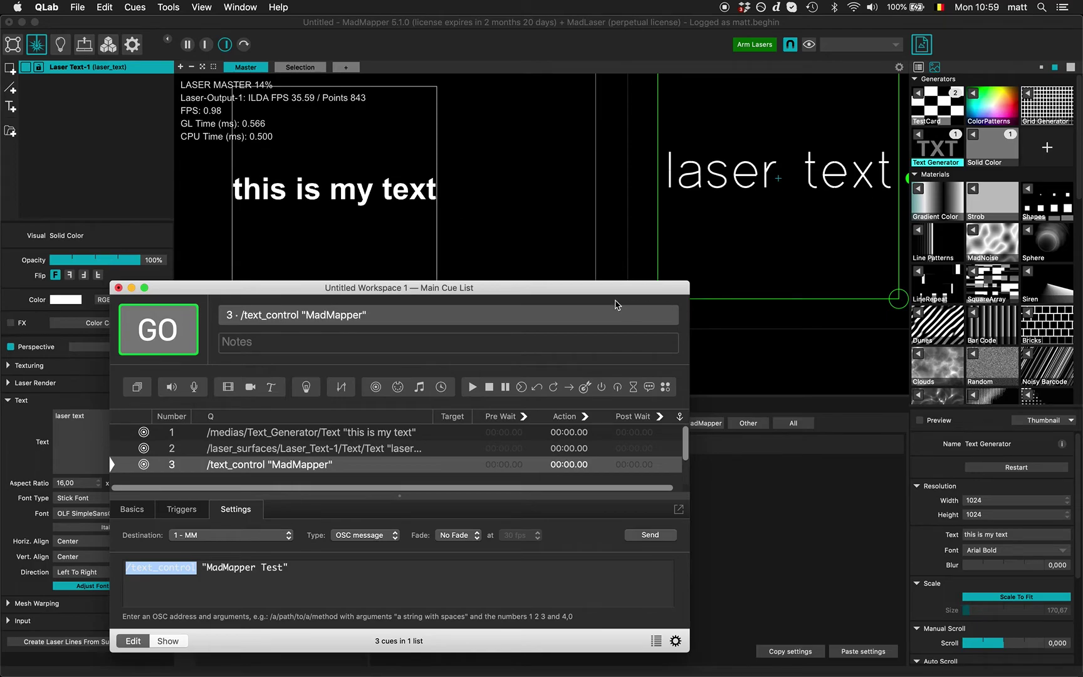
{"action": "left_click", "coordinate": [658, 535]}
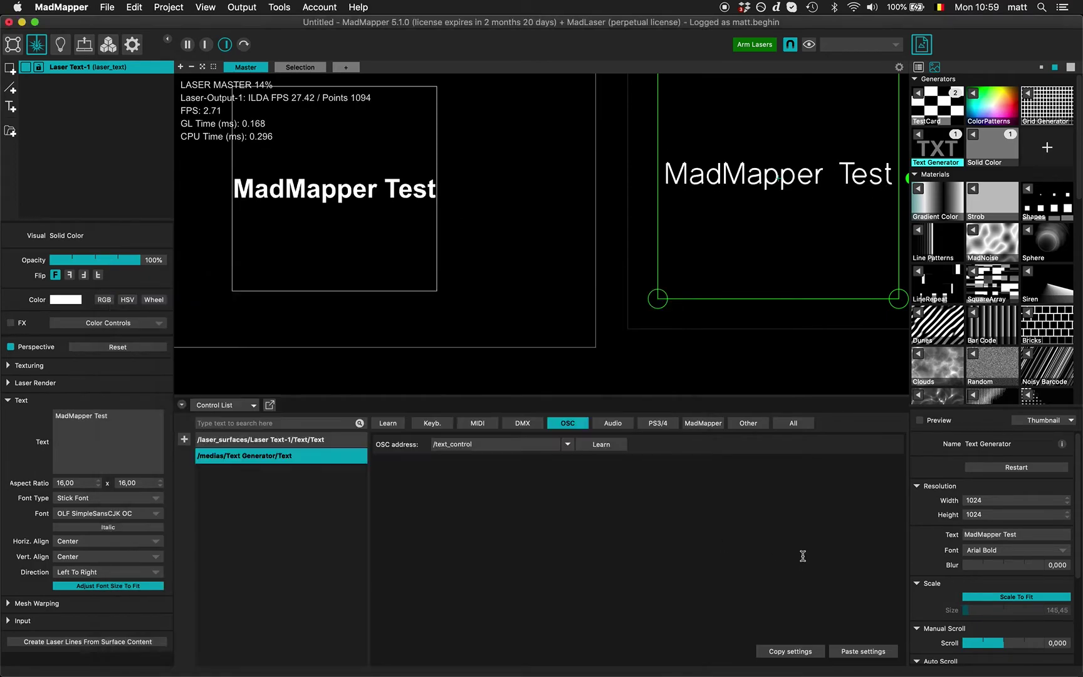
Inspect both OSC controls and the laser text in MadMapper after the update.
{"action": "left_click", "coordinate": [720, 541]}
{"action": "left_click", "coordinate": [271, 443]}
{"action": "left_click", "coordinate": [261, 456]}
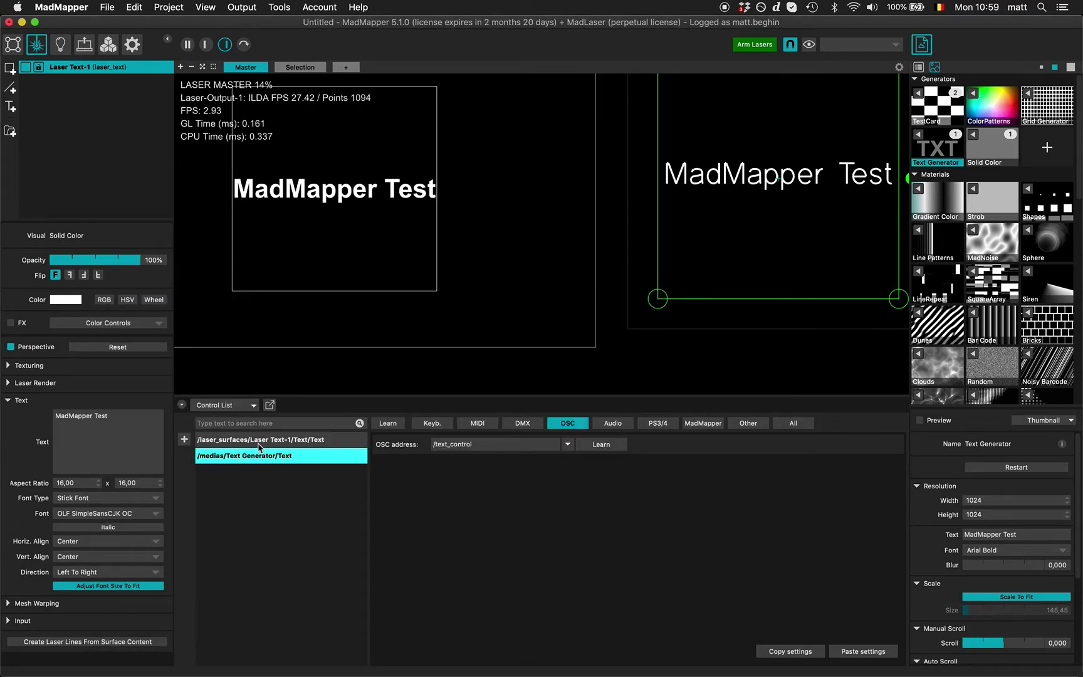
{"action": "left_click", "coordinate": [258, 444]}
{"action": "left_click", "coordinate": [257, 457]}
{"action": "left_click_drag", "start_coordinate": [115, 416], "coordinate": [34, 413]}
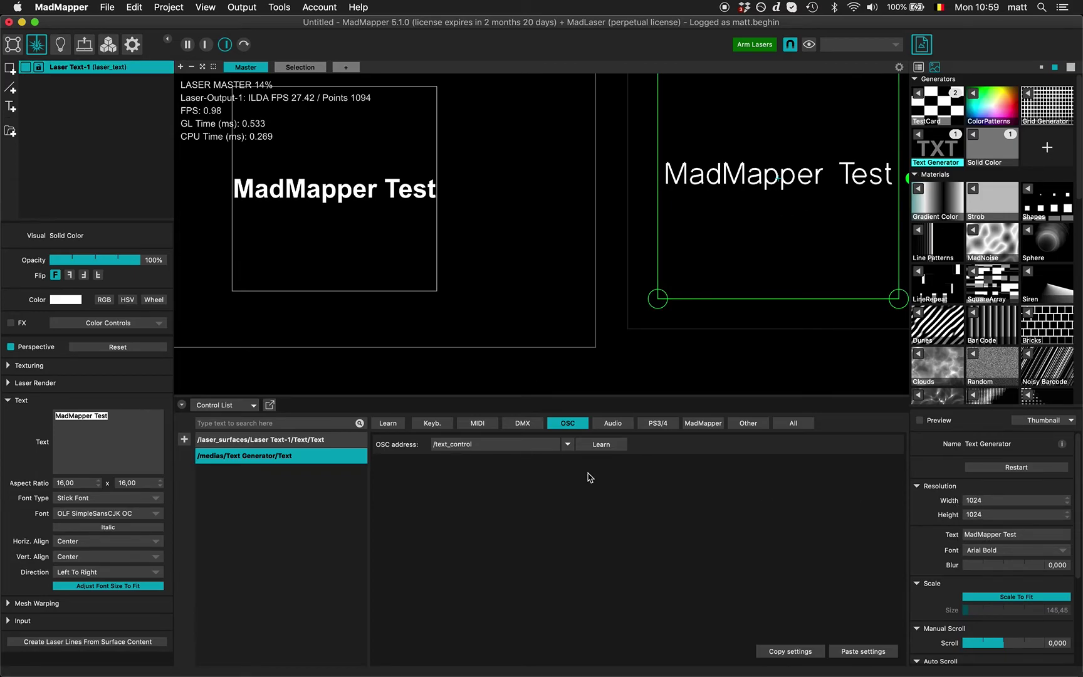
Change cue 3's argument to "MadMapper this is ok" and send it.
{"action": "key", "text": "super+Tab"}
{"action": "left_click", "coordinate": [269, 568]}
{"action": "double_click", "coordinate": [269, 569]}
{"action": "type", "text": "this is ok"}
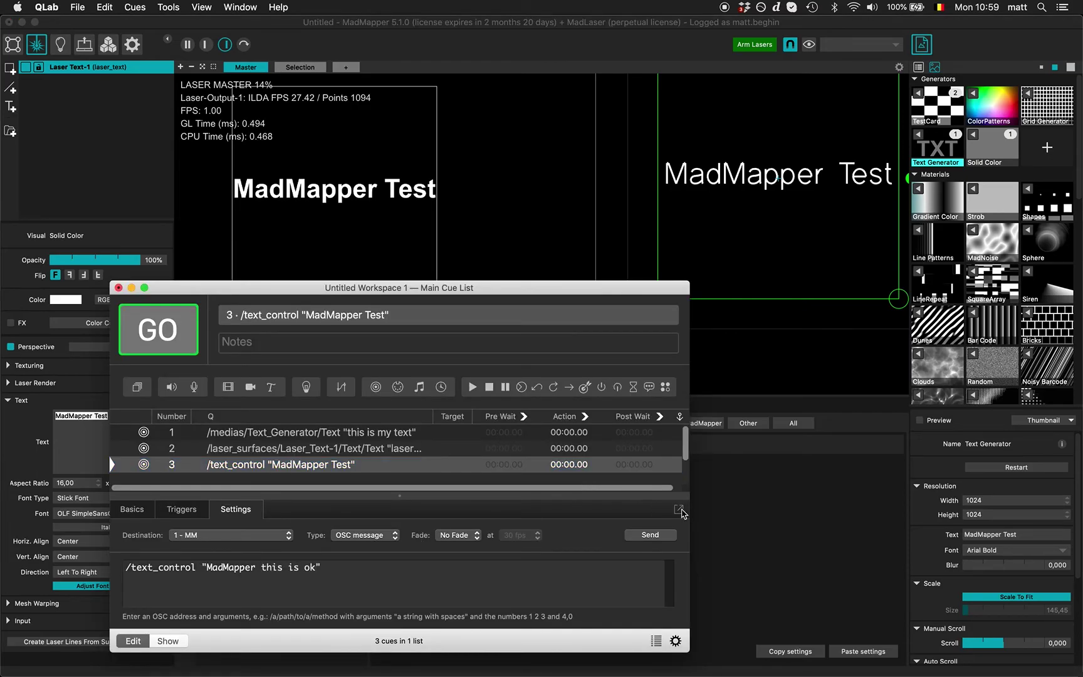
{"action": "left_click", "coordinate": [658, 533]}
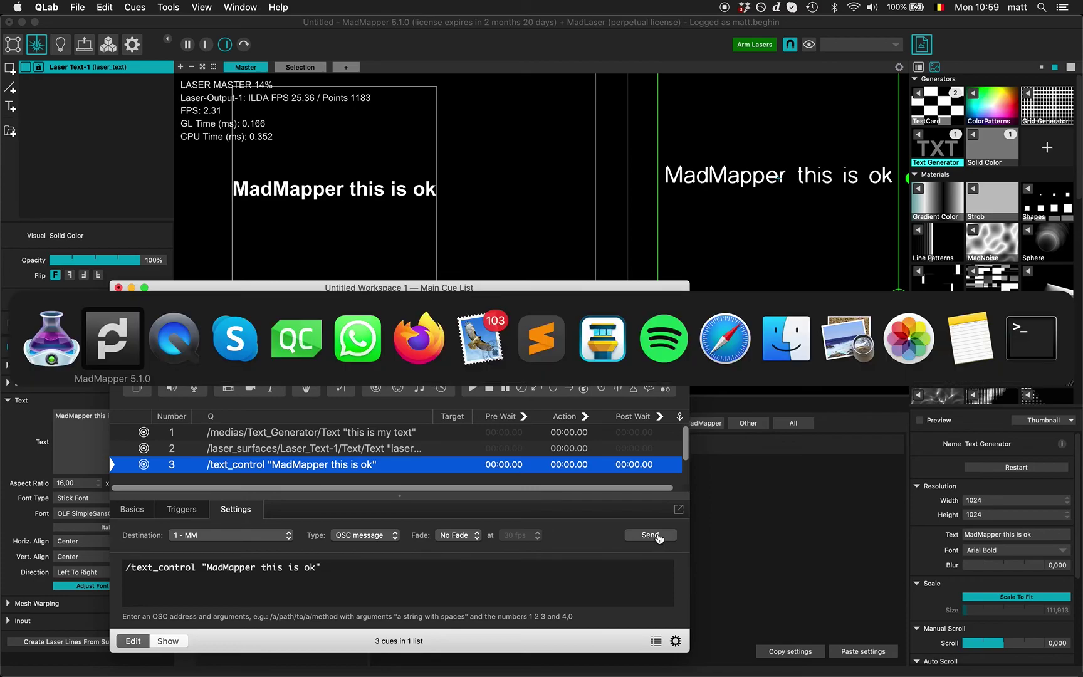